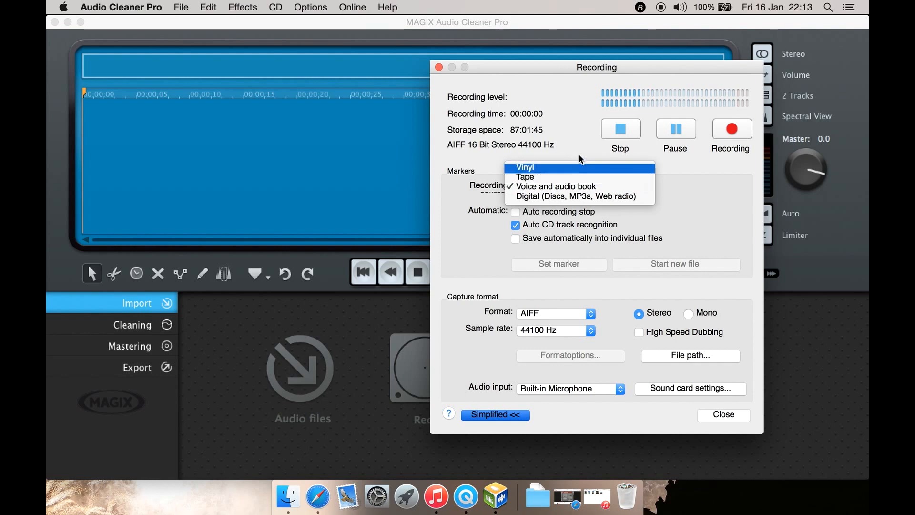
- Close the Recording dialog, and view the CD track list before closing it
left_click(711, 208)
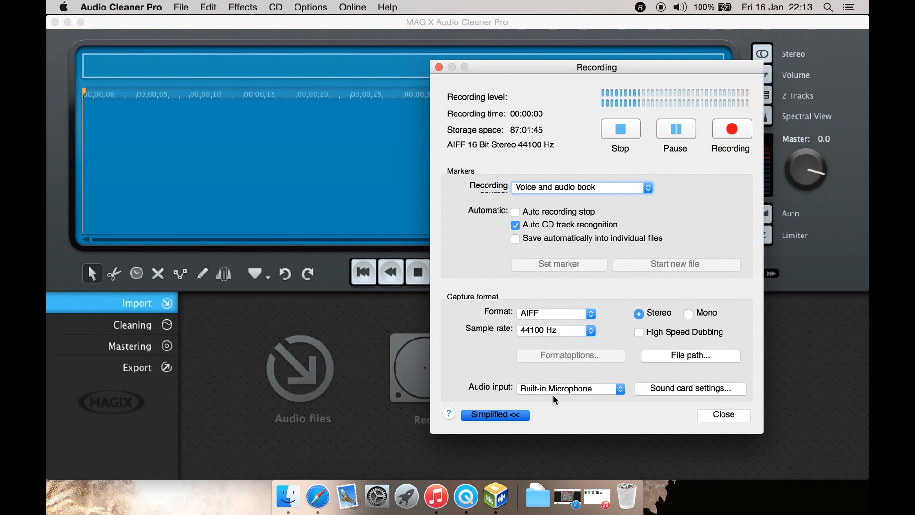
left_click(709, 413)
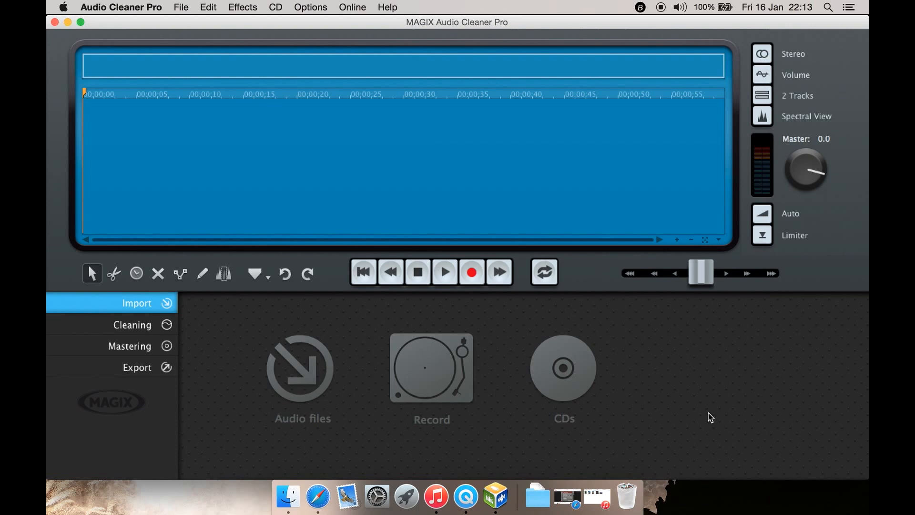
left_click(563, 357)
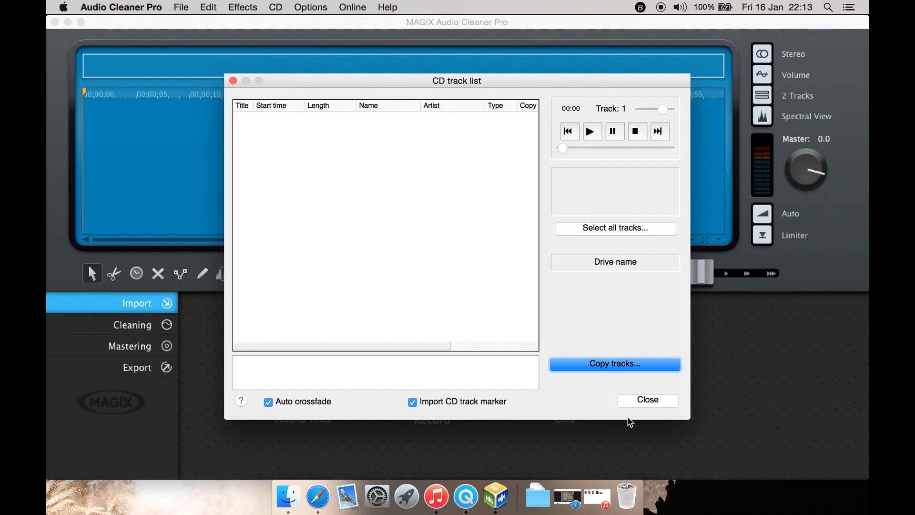
left_click(635, 403)
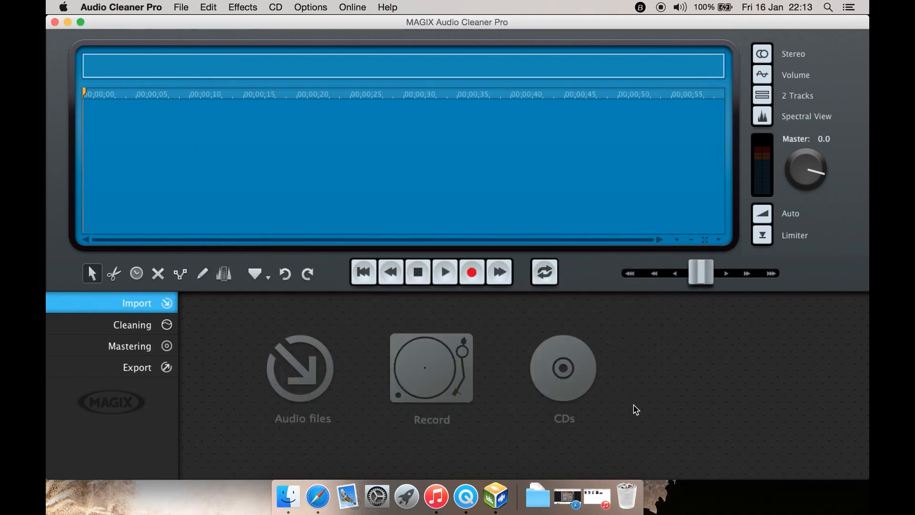
- Import the audio file HorrorPod1up from the HorrorPod folder
left_click(324, 370)
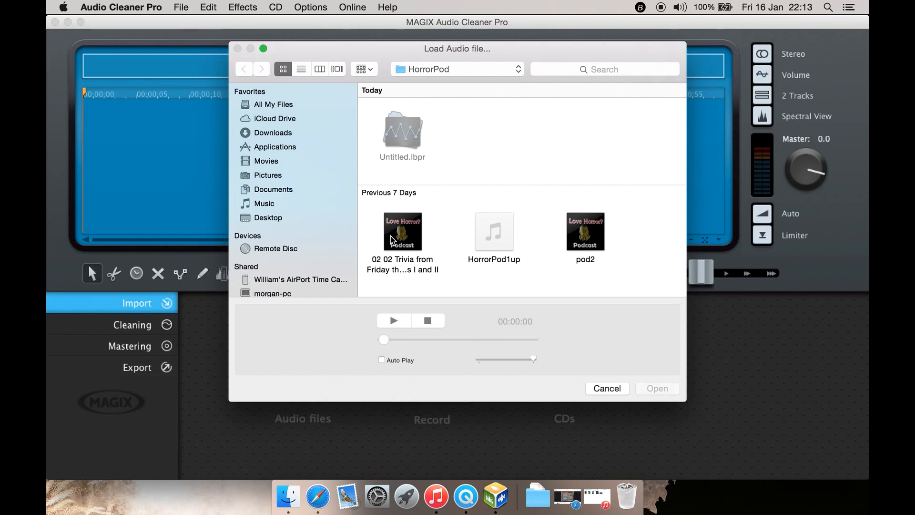
double_click(485, 256)
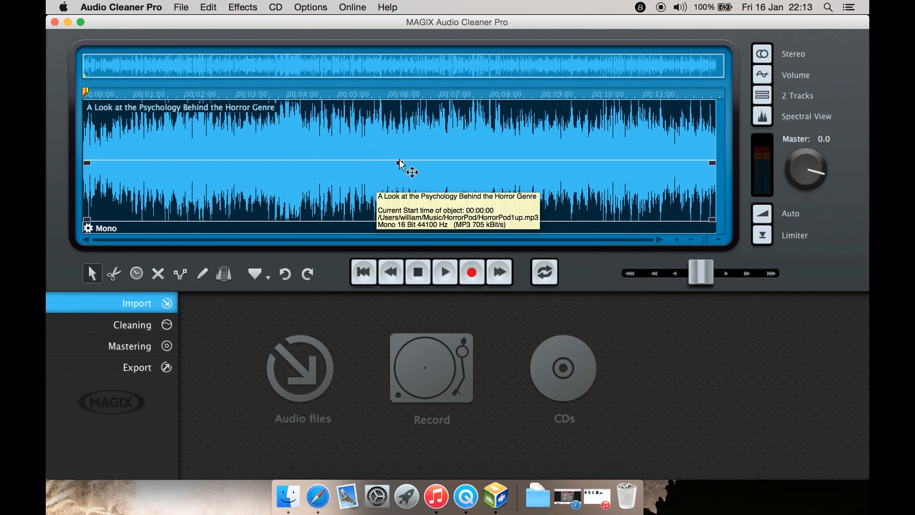
- Lower the clip's overall volume slightly and split the clip shortly after the three-minute mark
mouse_move(401, 163)
left_mouse_down()
mouse_move(403, 179)
mouse_move(403, 152)
mouse_move(405, 177)
left_mouse_up()
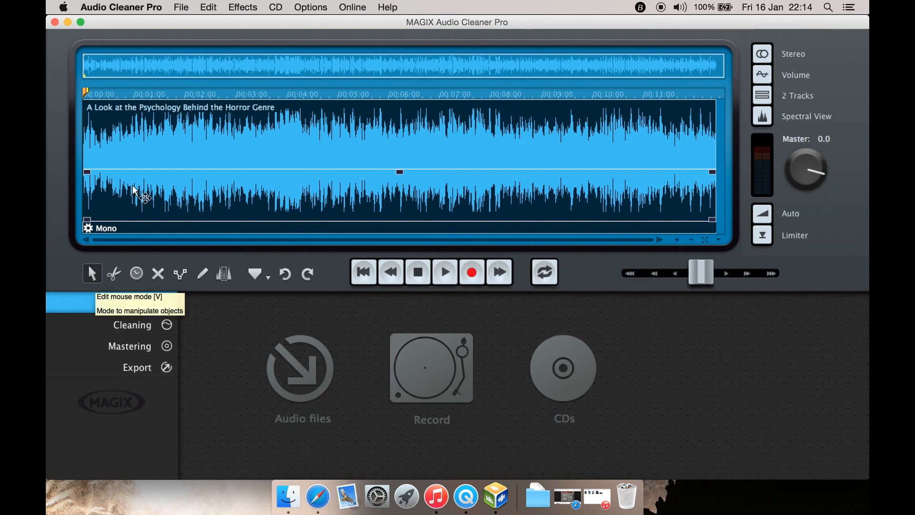
left_click(115, 270)
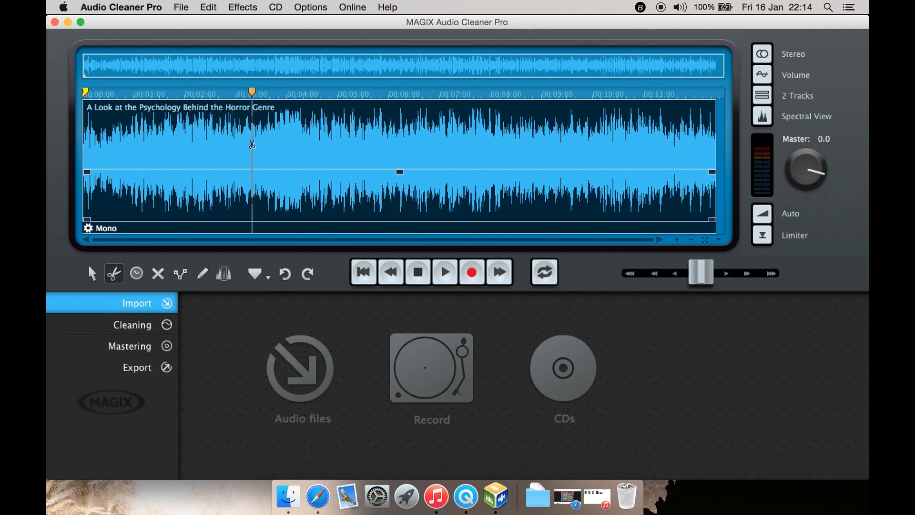
left_click(258, 153)
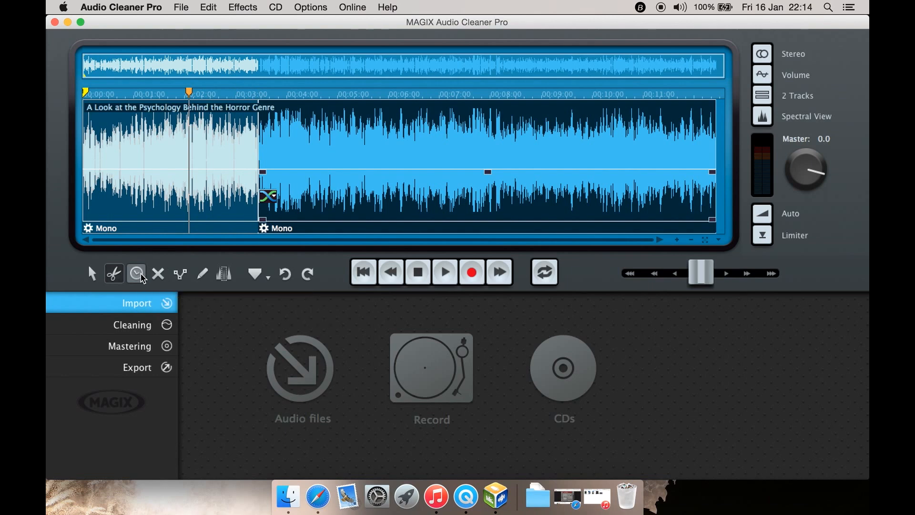
- Erase the longer section after the split using the delete mouse mode, and undo the deletion
left_click(142, 277)
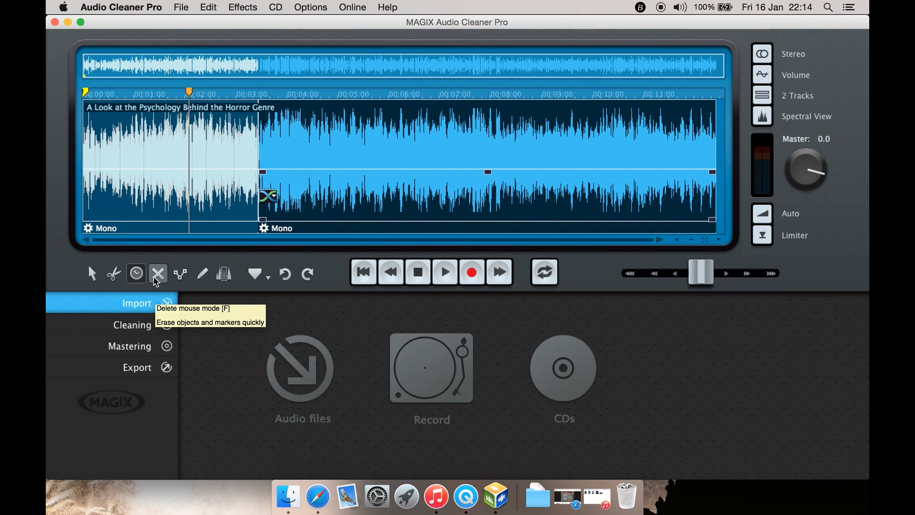
left_click(158, 280)
left_click(293, 140)
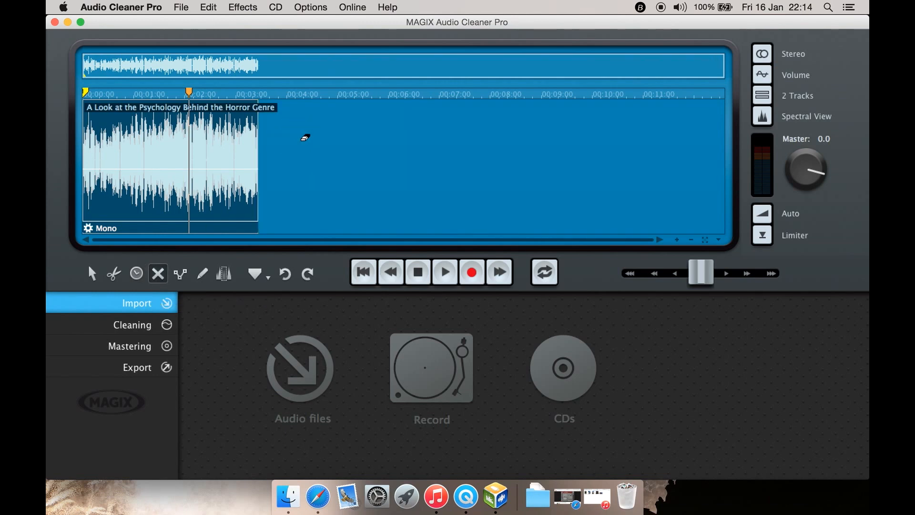
key("super+z")
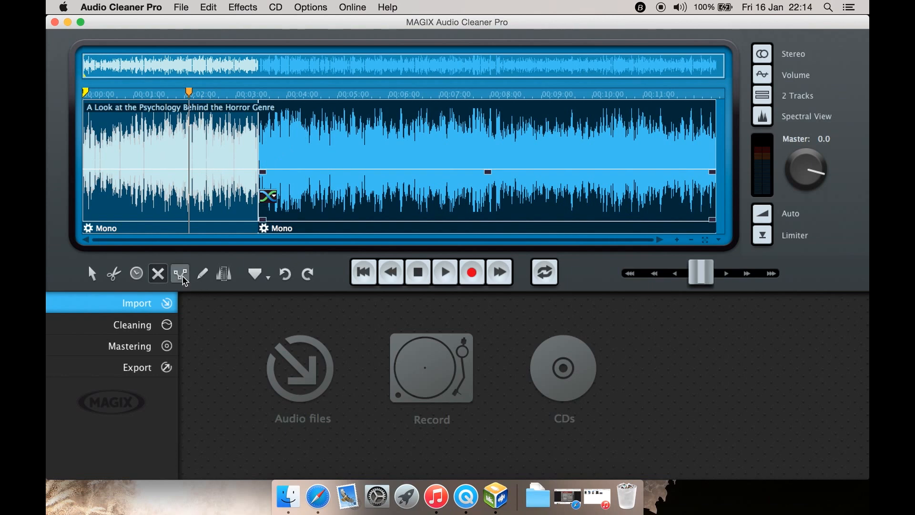
- Add volume curve points between about four and six minutes and pull the middle point down to -9.9 dB
left_click(183, 278)
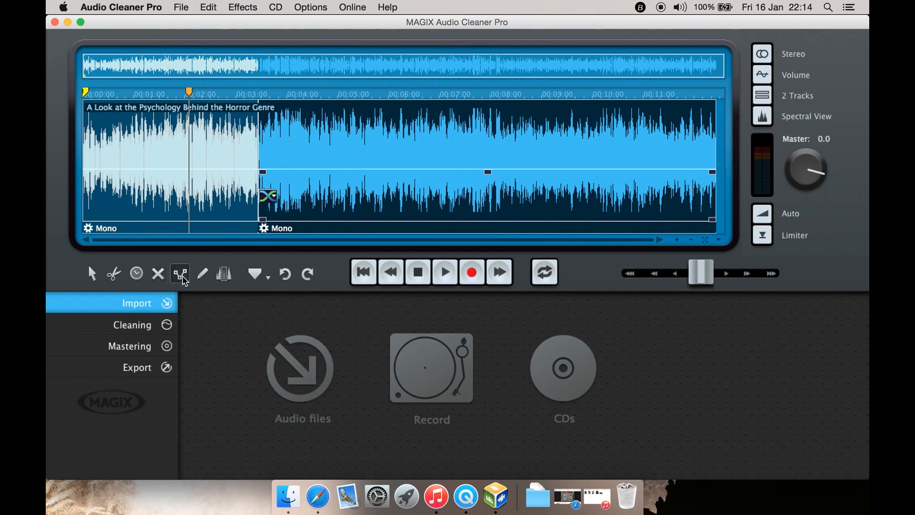
left_click(318, 171)
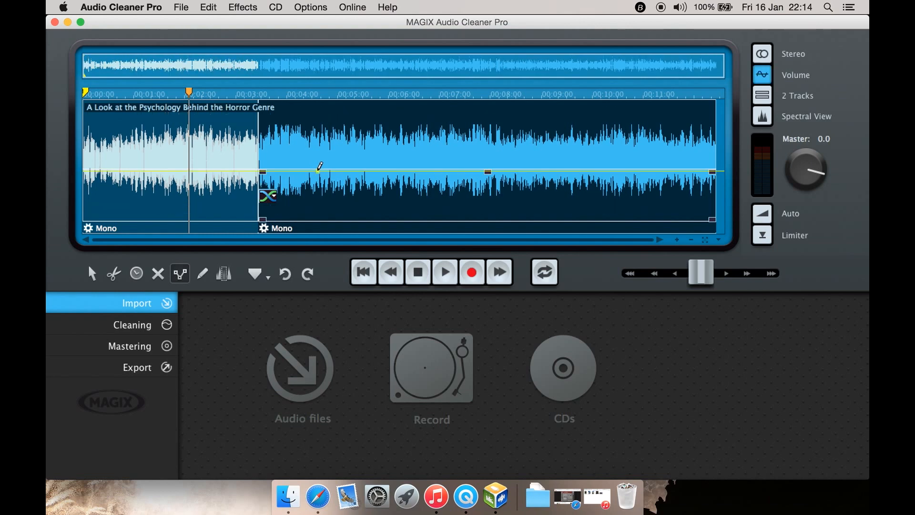
left_click(354, 170)
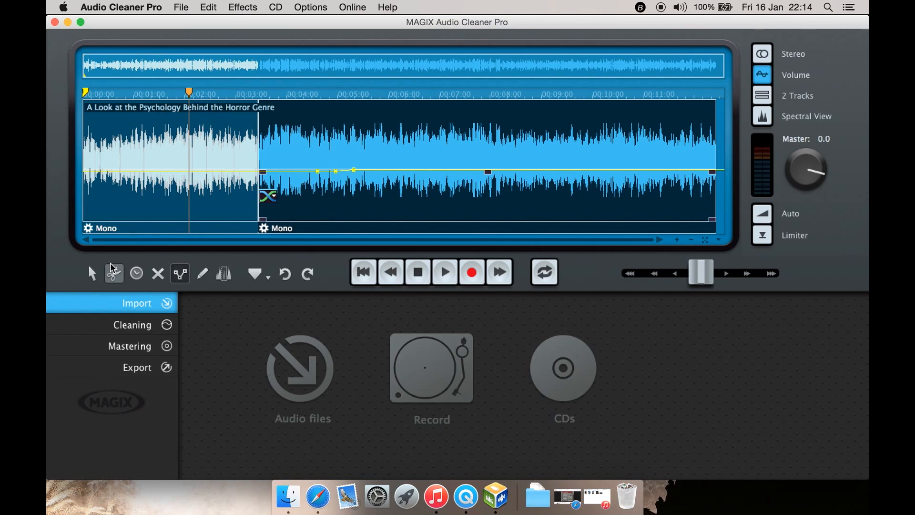
left_click(101, 275)
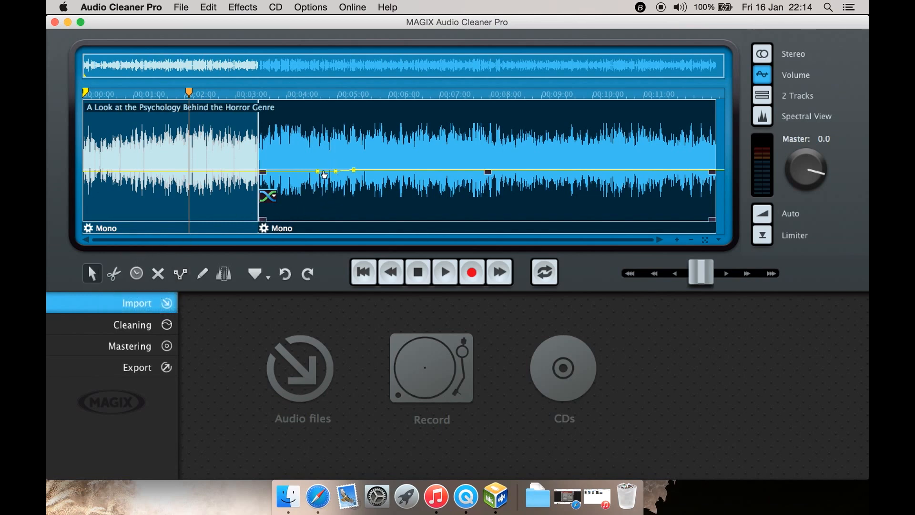
left_click_drag(336, 172, 337, 205)
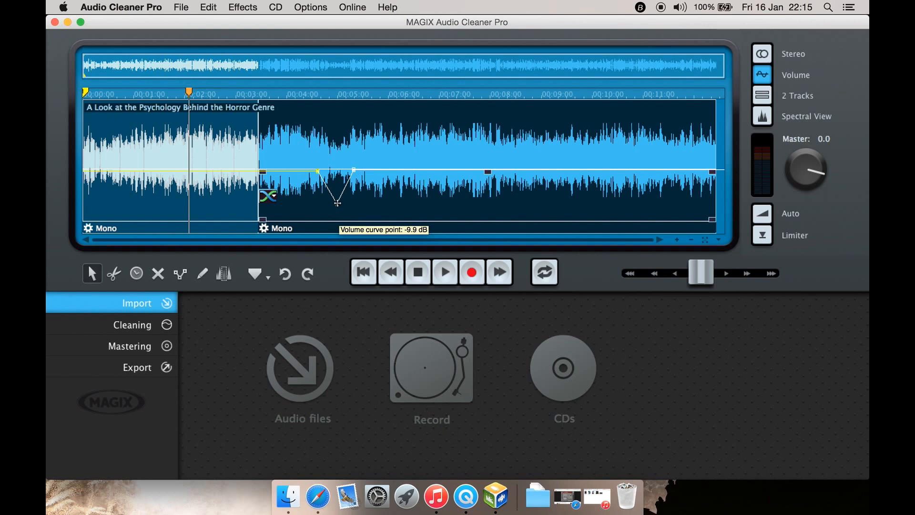
- Redraw a short stretch of the waveform freehand, and undo all edits back to the original imported clip
left_click(201, 274)
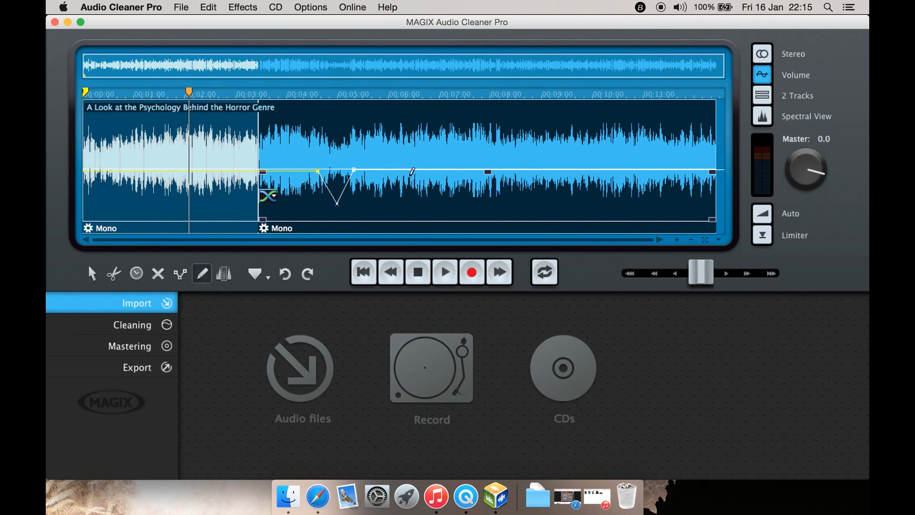
left_click(486, 145)
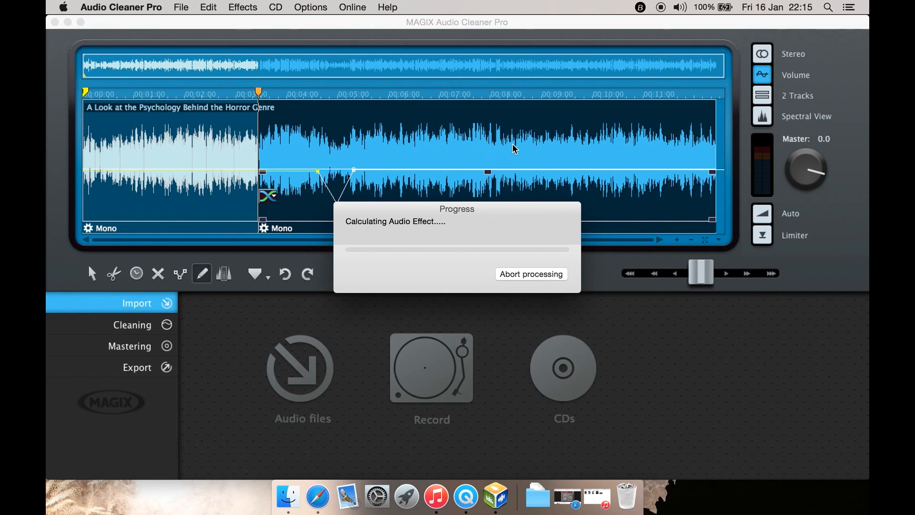
mouse_move(513, 145)
left_mouse_down()
mouse_move(422, 134)
mouse_move(454, 142)
mouse_move(439, 116)
mouse_move(302, 135)
mouse_move(294, 109)
mouse_move(343, 112)
left_mouse_up()
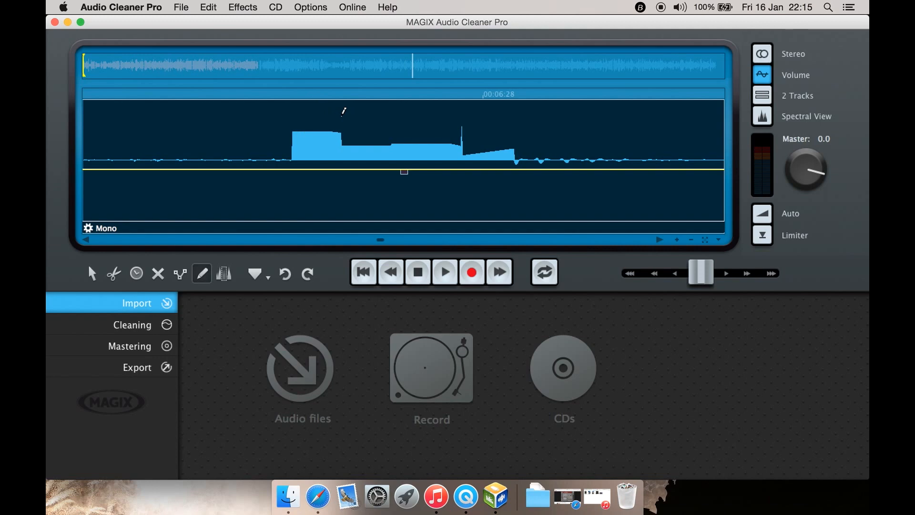
key("super+z")
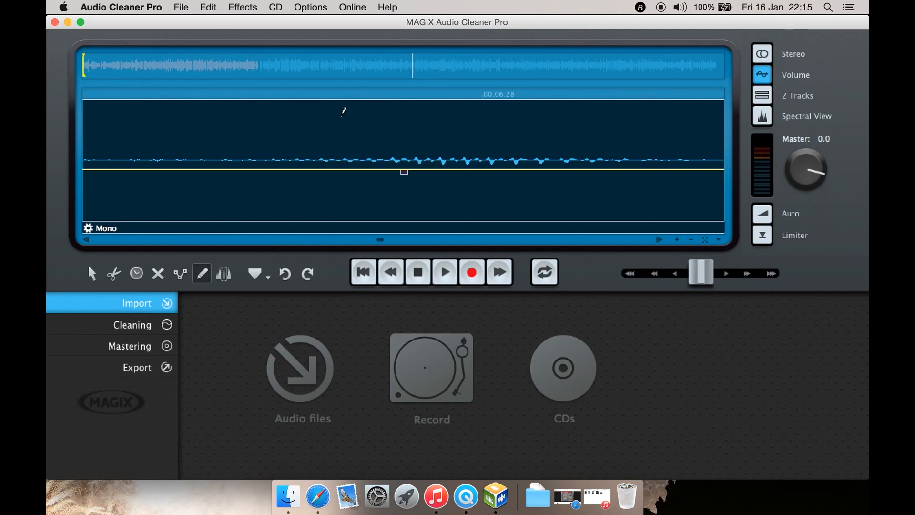
key("super+z")
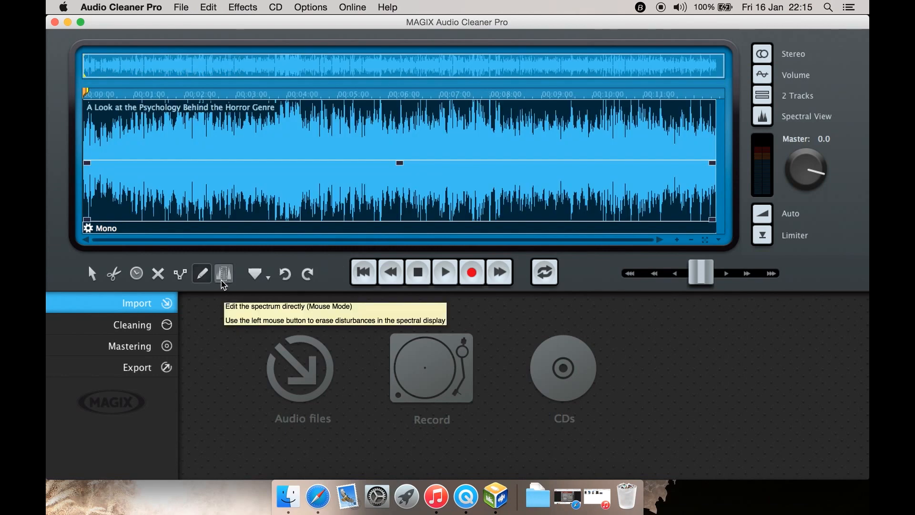
- Try marking a region in the spectral display with the spectrum editing mode, and cancel the edit
left_click(223, 281)
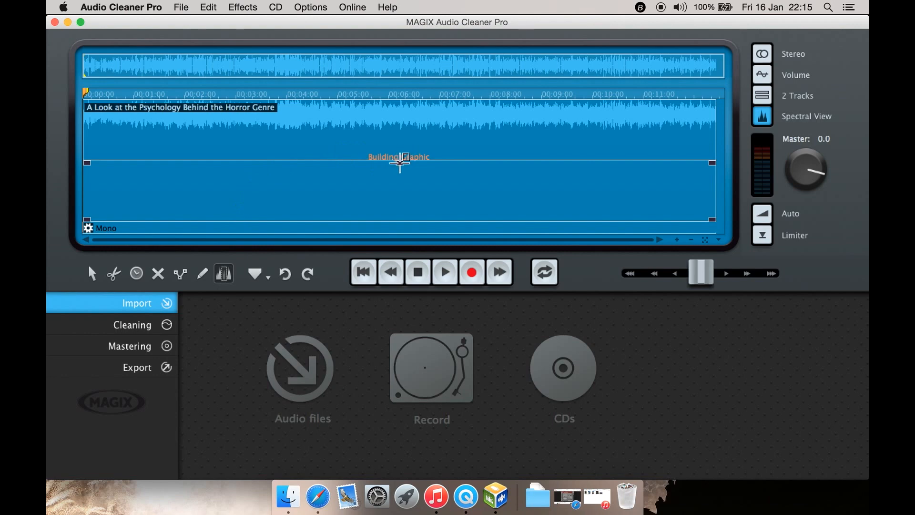
mouse_move(400, 162)
left_mouse_down()
mouse_move(380, 163)
mouse_move(384, 184)
mouse_move(337, 198)
mouse_move(297, 192)
left_mouse_up()
left_click(318, 170)
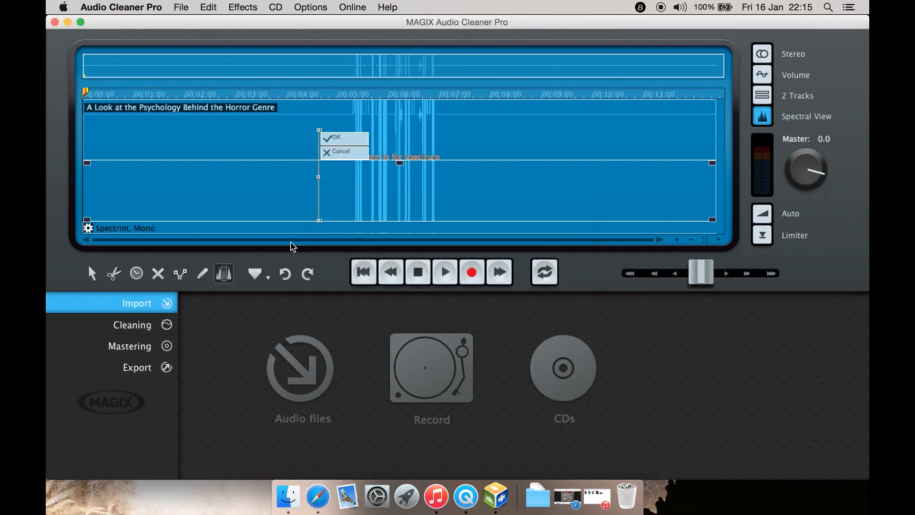
left_click(342, 153)
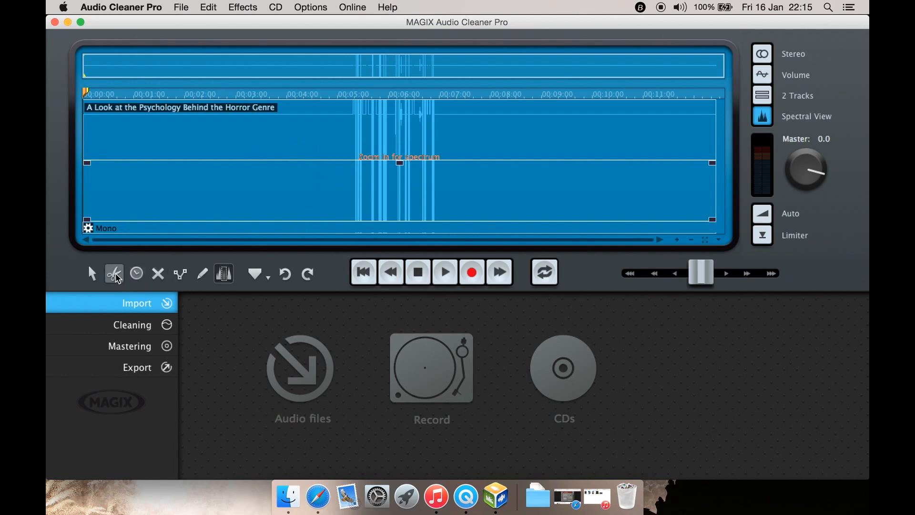
- Return to the edit mouse mode, turn on Stereo and switch off Spectral View
left_click(93, 274)
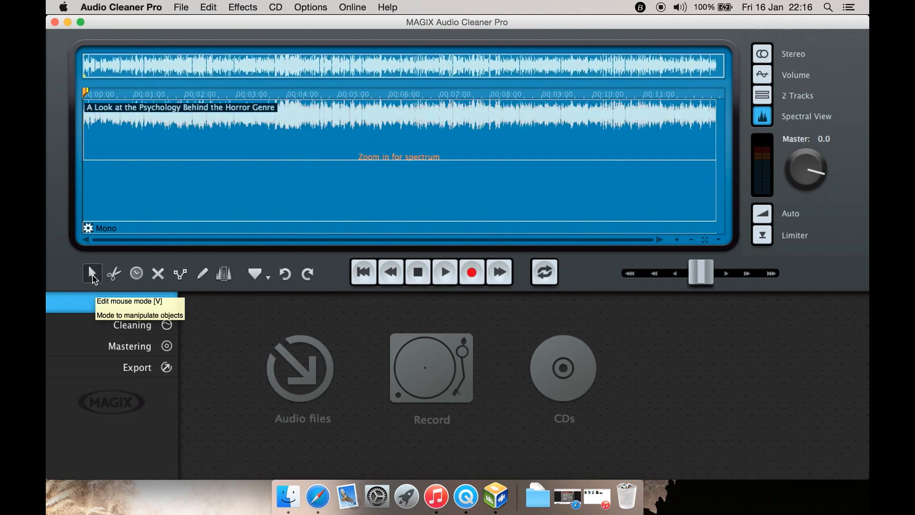
left_click(765, 56)
left_click(765, 117)
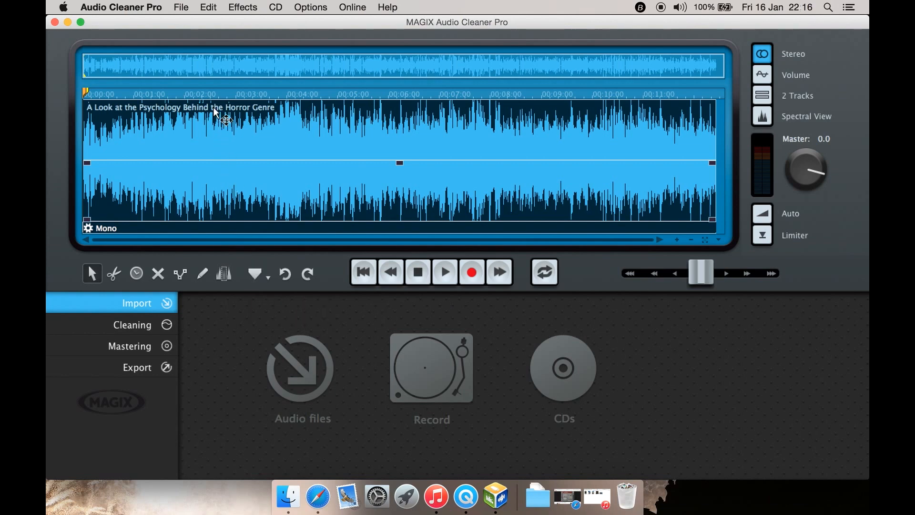
- Set track markers on the clip at about 00:03:14, 00:05:47 and 00:10:06
left_click(245, 95)
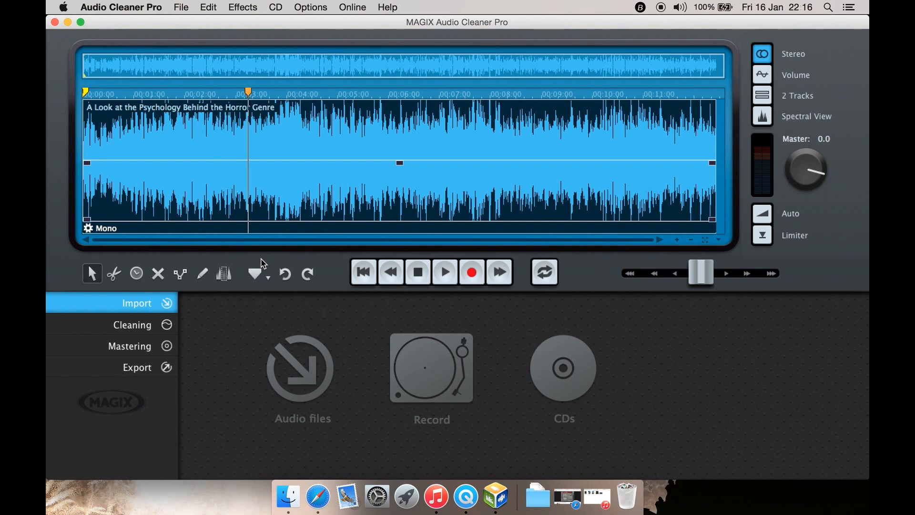
left_click(257, 276)
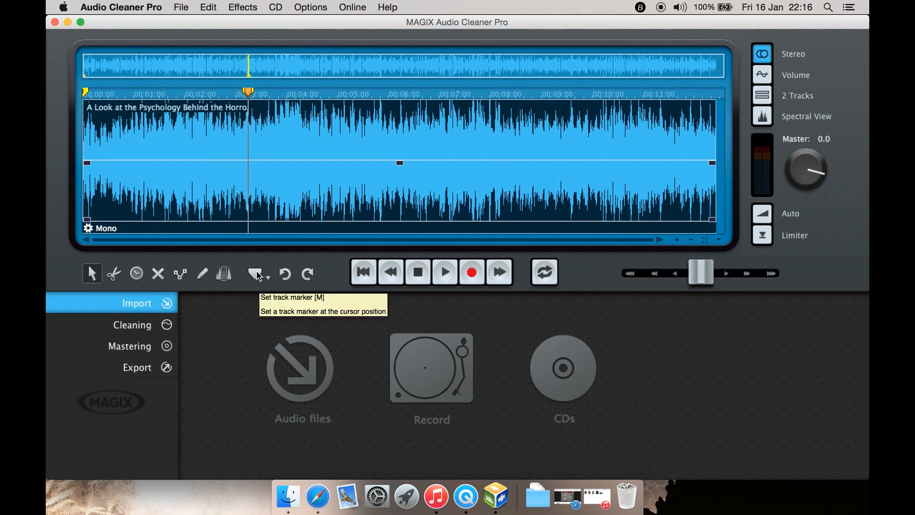
left_click(379, 95)
left_click(256, 275)
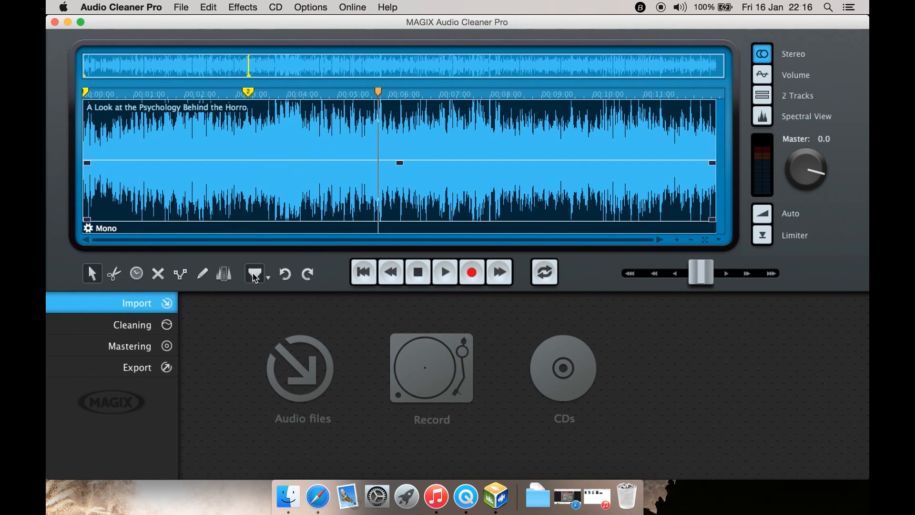
left_click(599, 99)
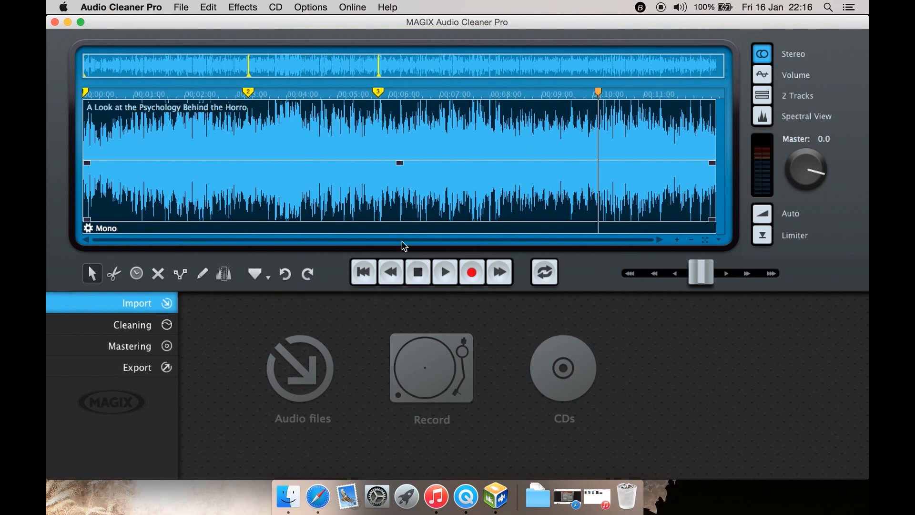
left_click(256, 275)
- Delete all markers from the timeline
left_click(272, 282)
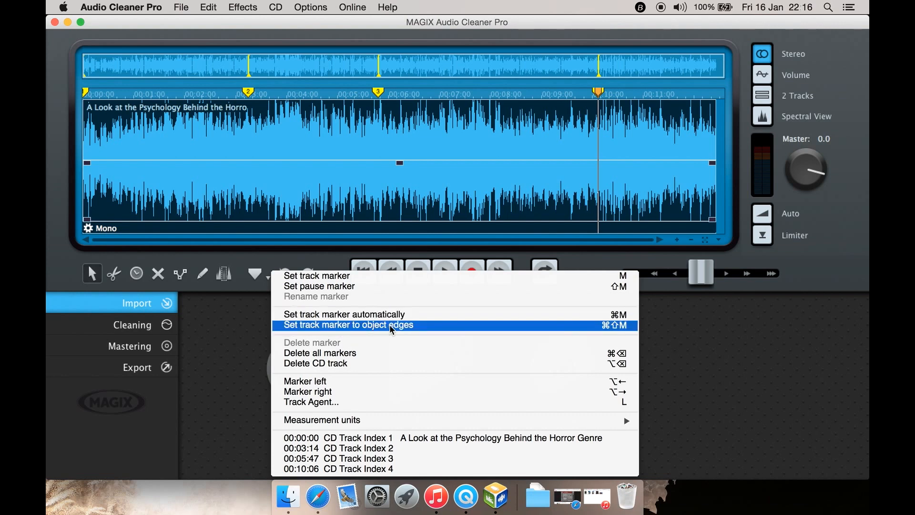
left_click(371, 354)
left_click(523, 301)
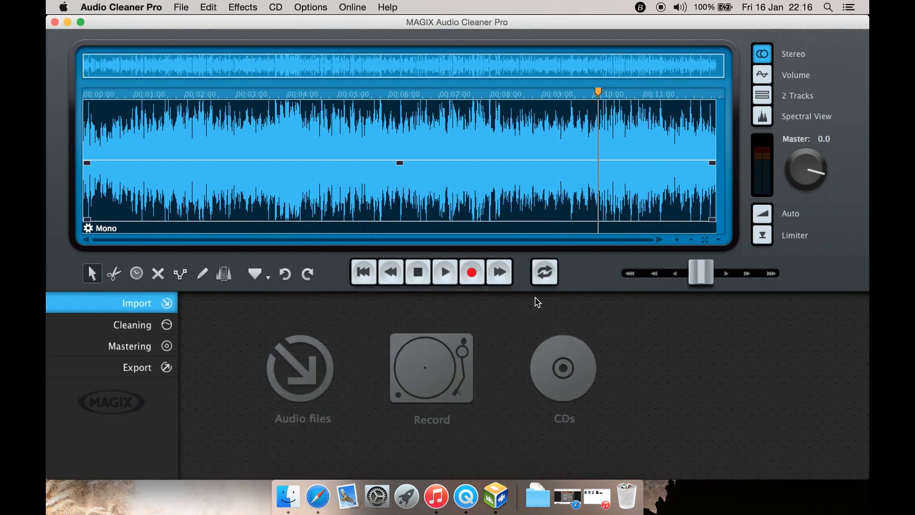
left_click(269, 279)
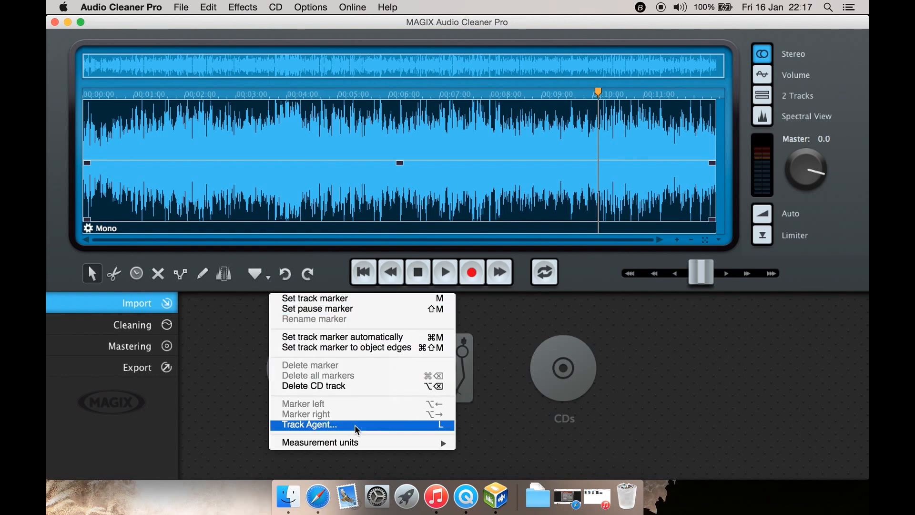
mouse_move(366, 448)
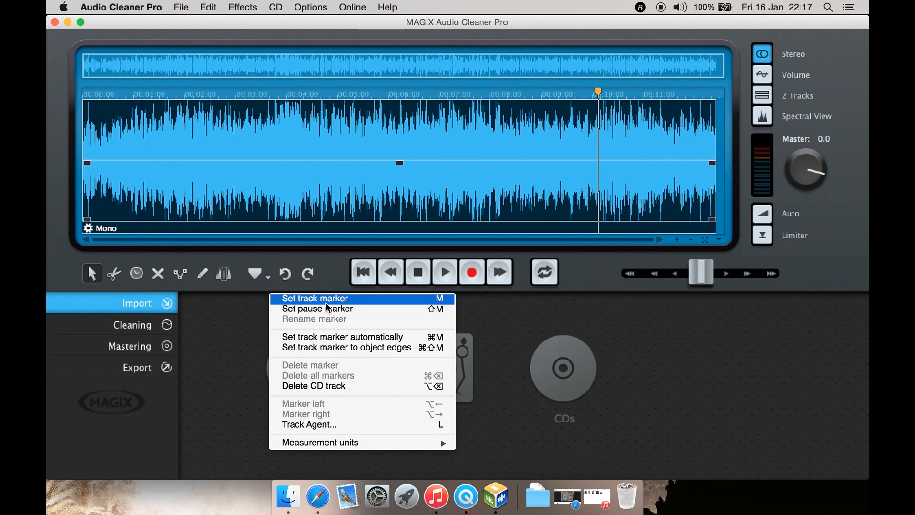
left_click(334, 278)
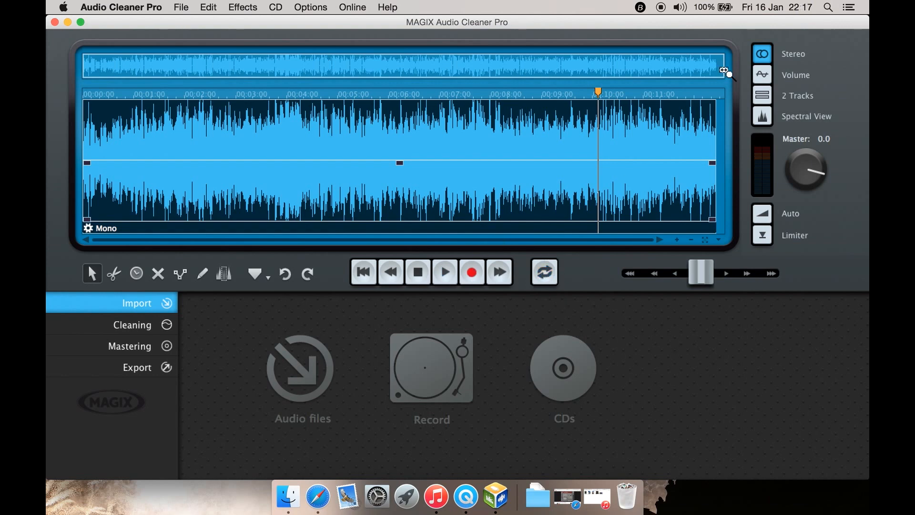
- Switch from Stereo to the Volume curve and lower it slightly with a point between 00:06:00 and 00:07:00
left_click(762, 54)
left_click(763, 73)
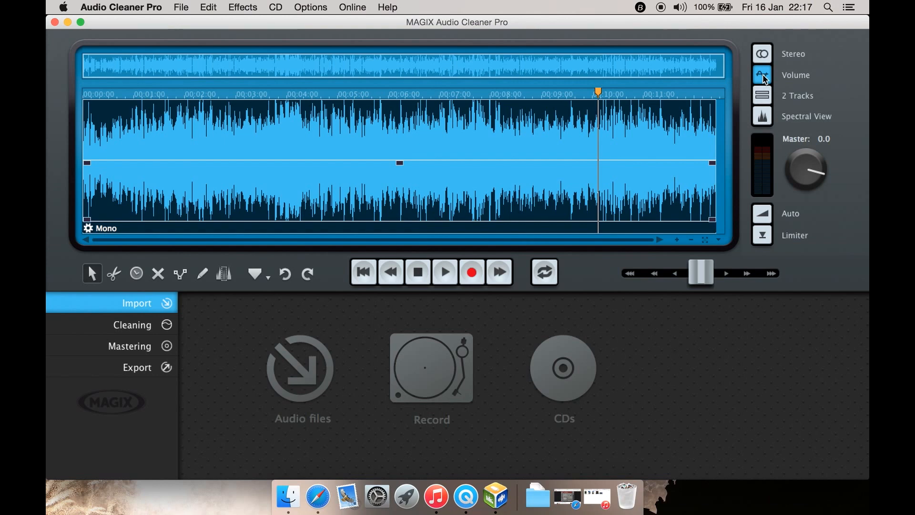
left_click(426, 144)
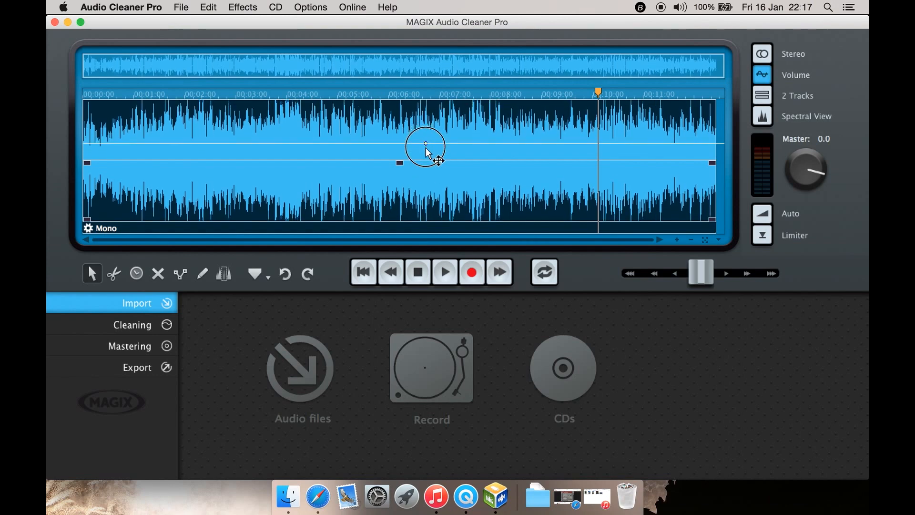
left_click_drag(426, 149, 426, 158)
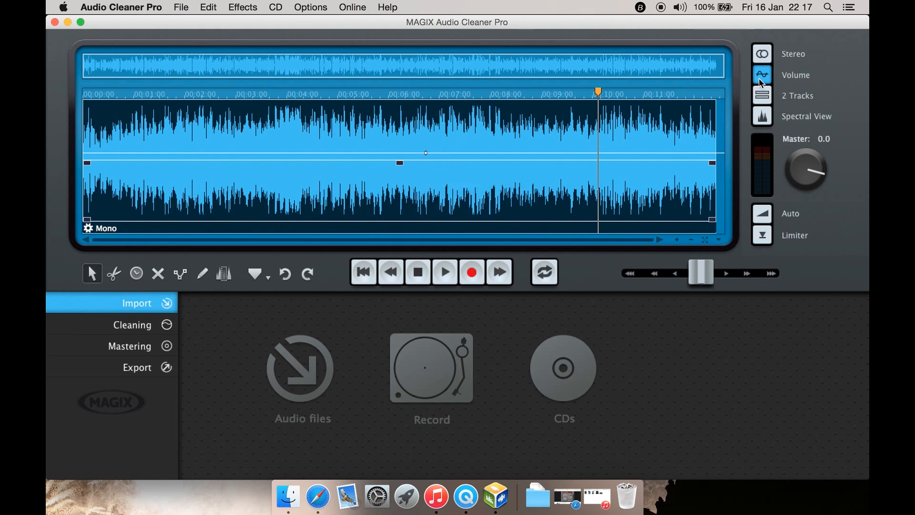
- Switch the 2 Tracks display on and off again, and do the same with Spectral View
left_click(762, 98)
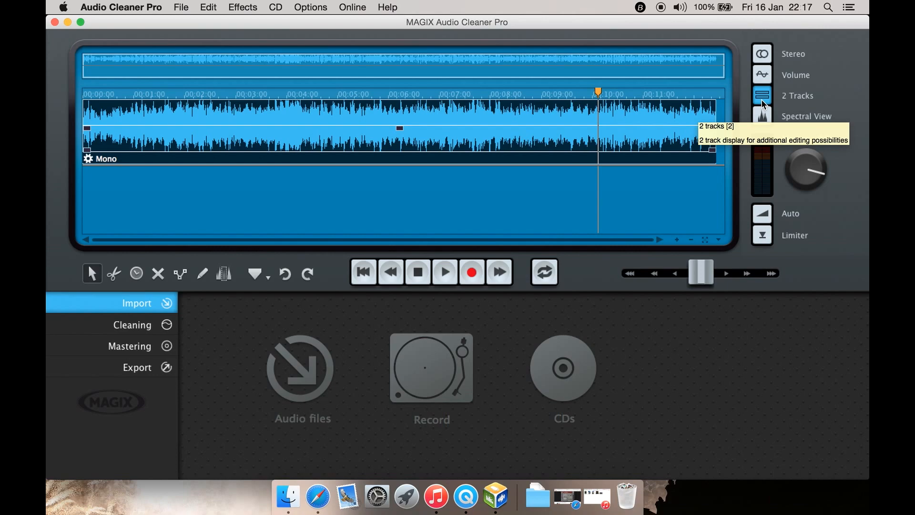
left_click(762, 99)
left_click(763, 123)
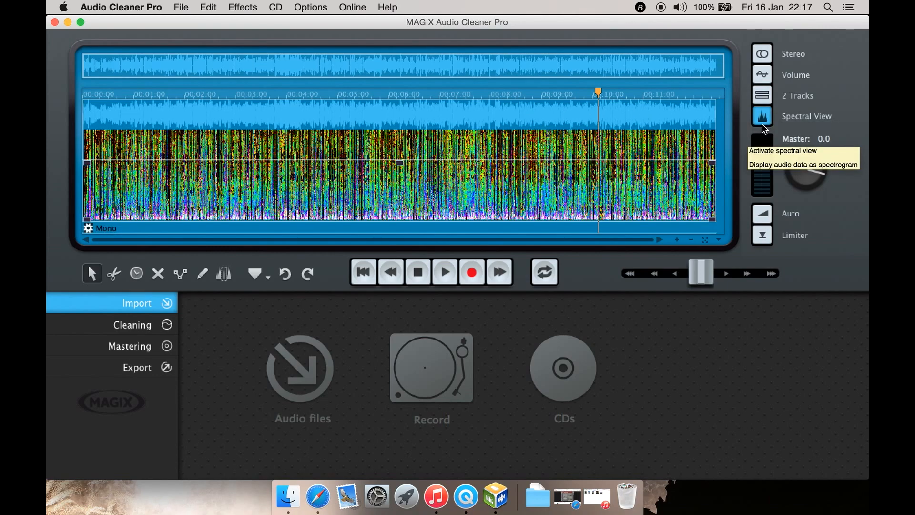
left_click(764, 125)
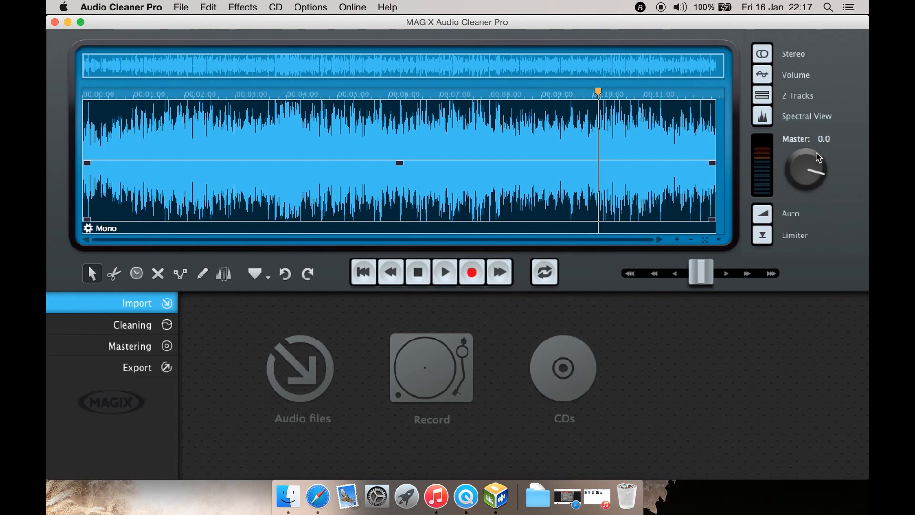
- Try automatic volume normalization on the master output and switch on the Limiter
left_click(763, 214)
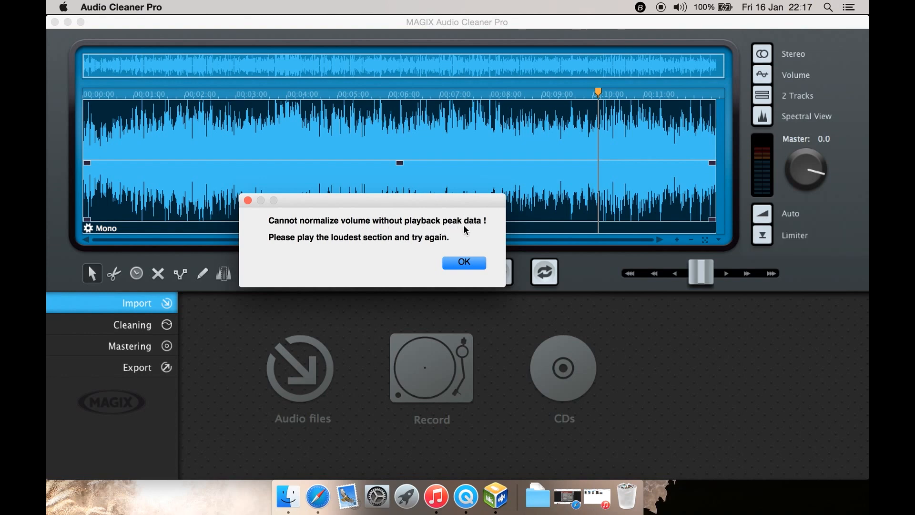
left_click(462, 263)
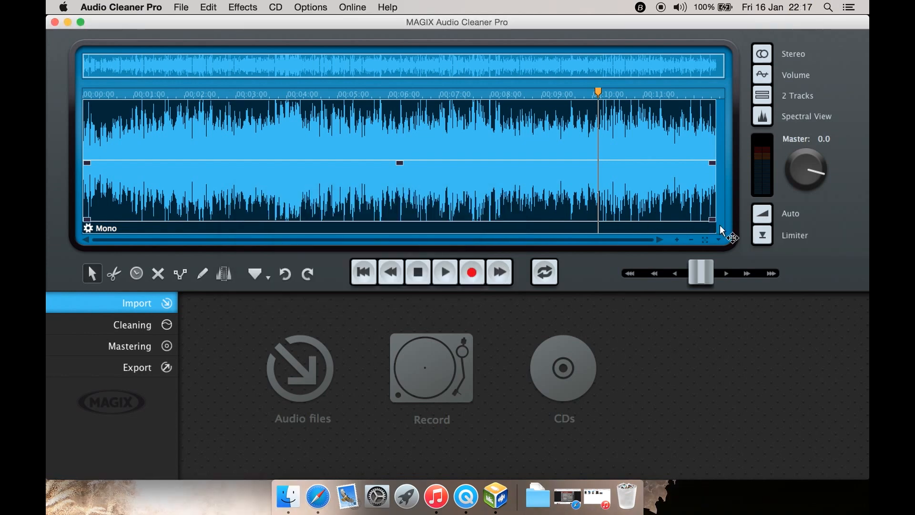
left_click(762, 241)
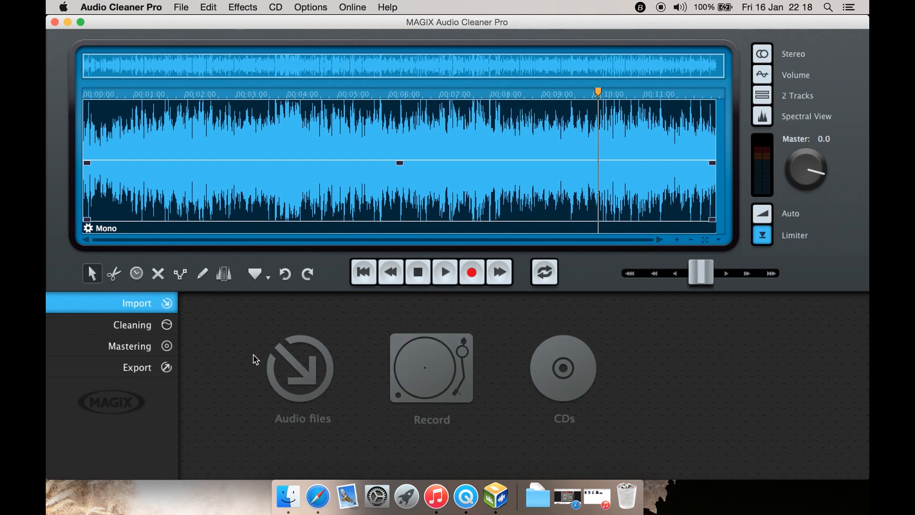
- Show the Cleaning effects for the Object and split the clip at about 00:05:31, returning to the edit mouse mode
left_click(138, 329)
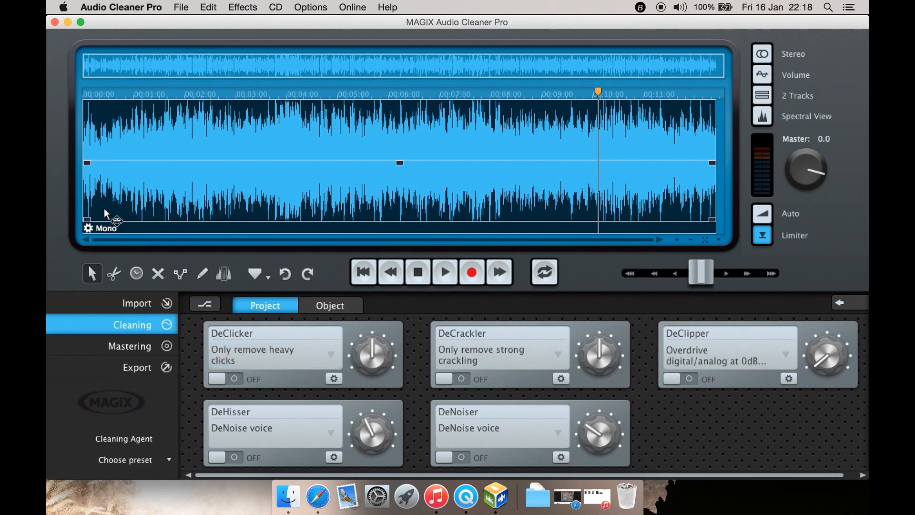
left_click(331, 306)
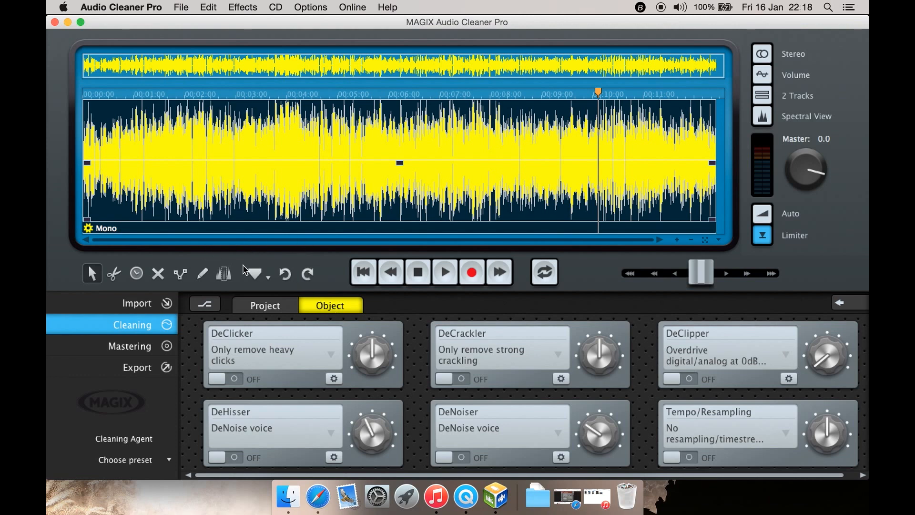
left_click(114, 273)
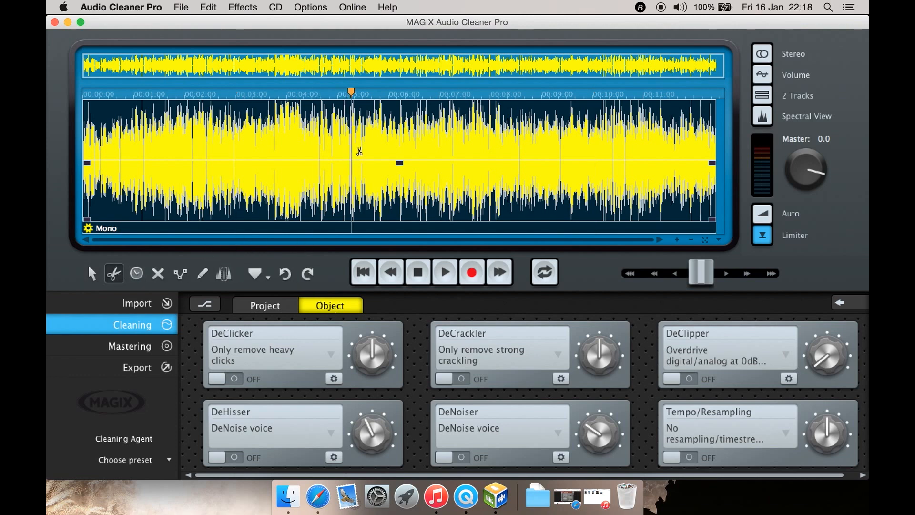
left_click(364, 152)
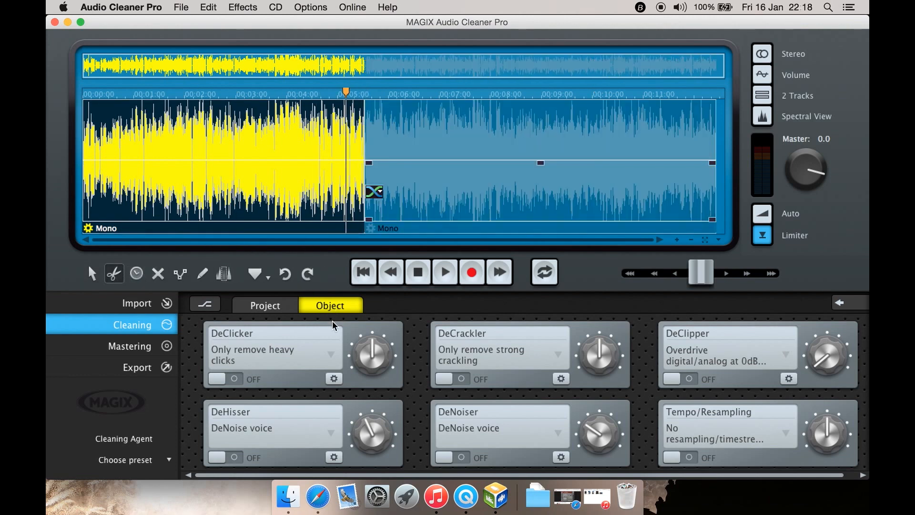
left_click(92, 274)
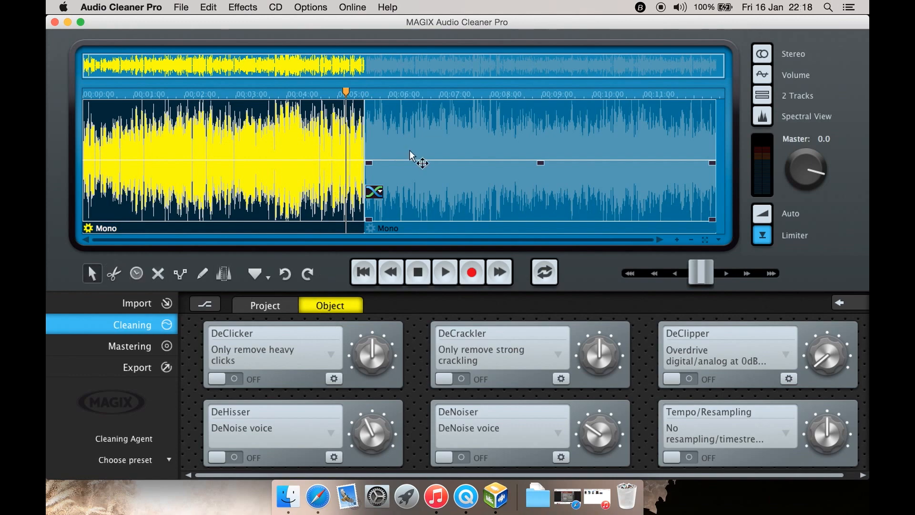
- Select the second part of the split clip and compare its Project and Object cleaning effects
left_click(453, 157)
left_click(453, 157)
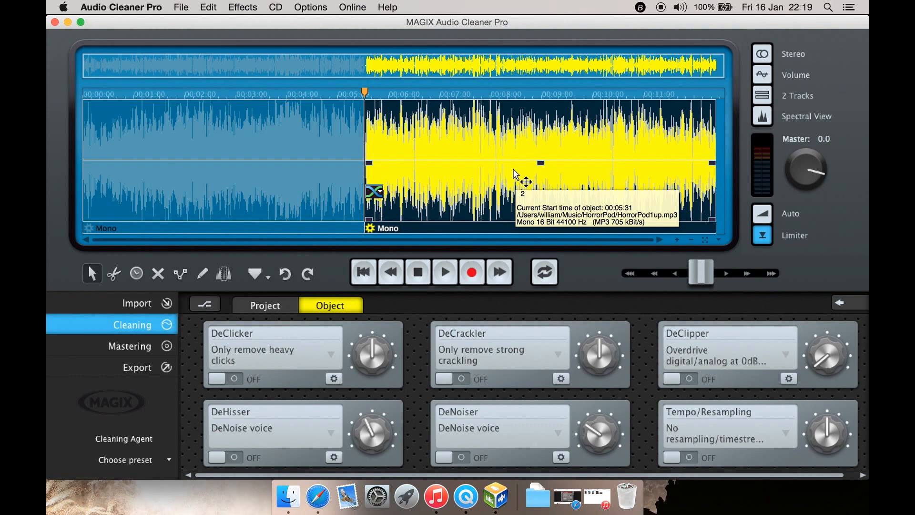
left_click(275, 307)
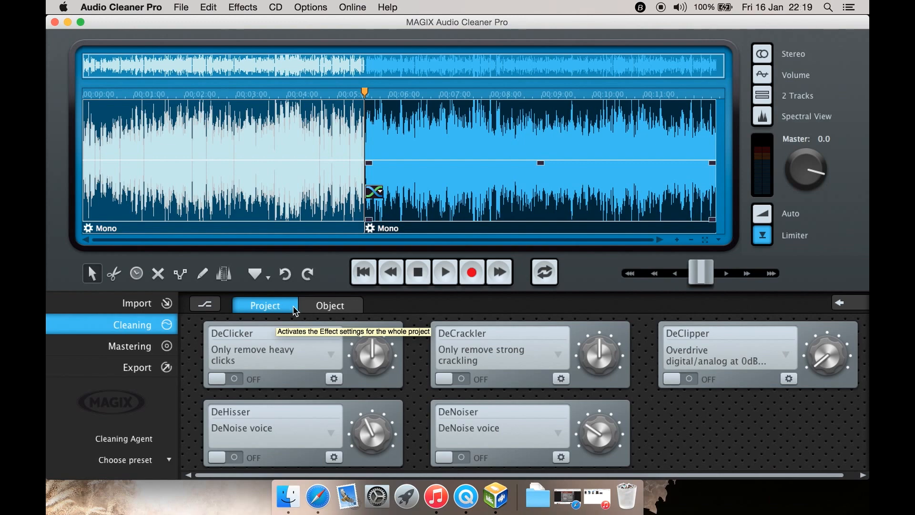
left_click(310, 314)
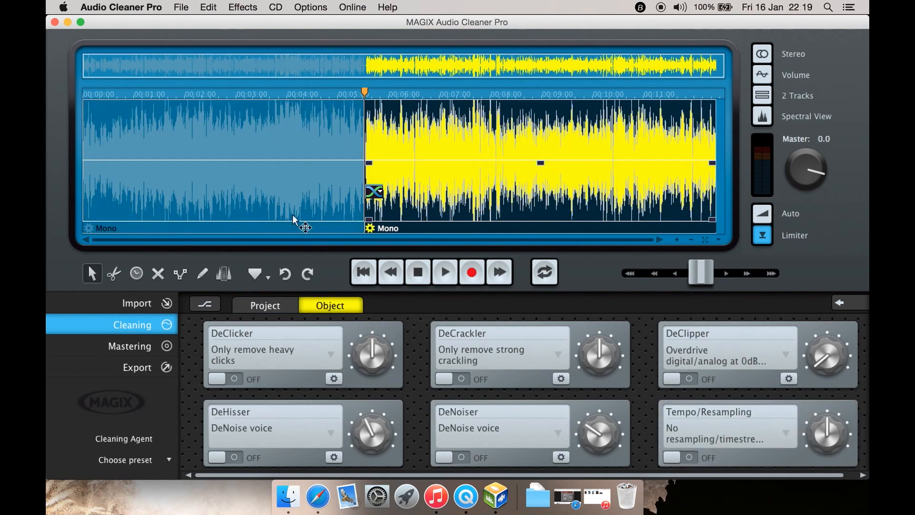
- Alternate the selection between the two clip parts to examine their separate Object effects, ending on the second part
left_click(281, 161)
left_click(465, 164)
left_click(341, 167)
left_click(457, 172)
left_click(312, 200)
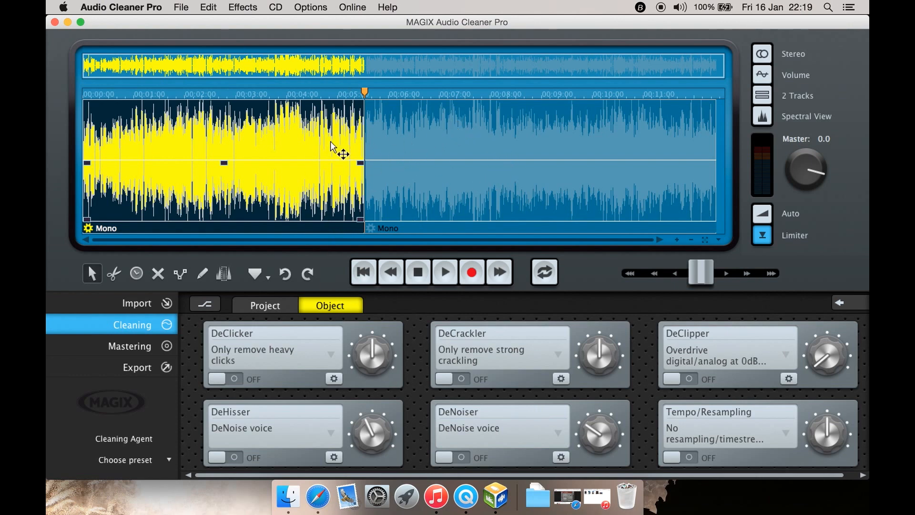
left_click(421, 126)
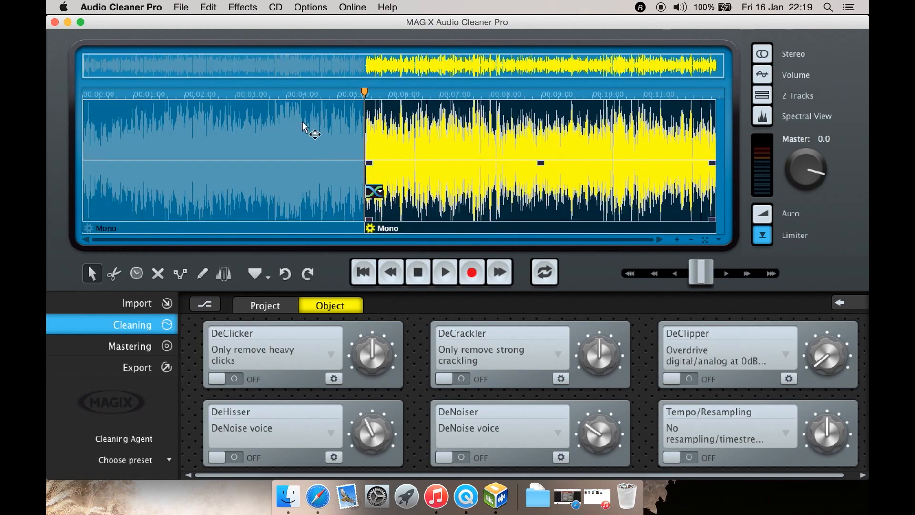
left_click(305, 128)
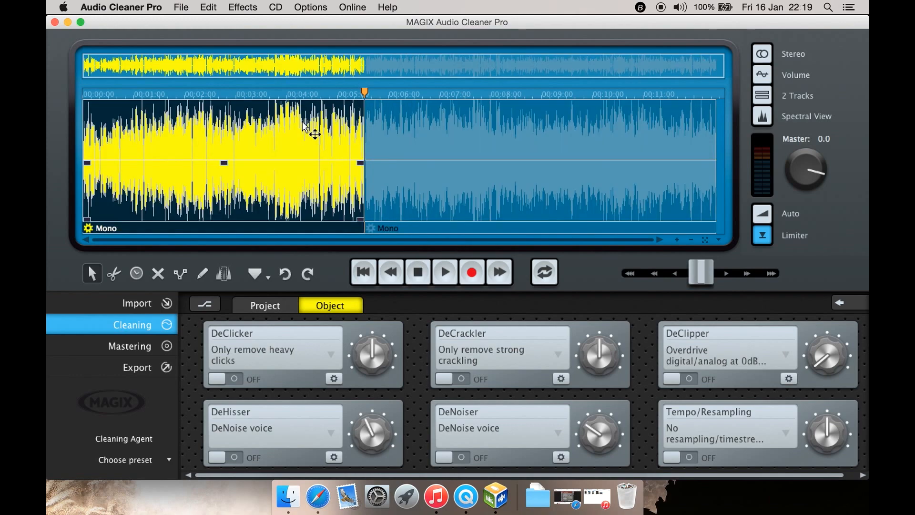
left_click(447, 125)
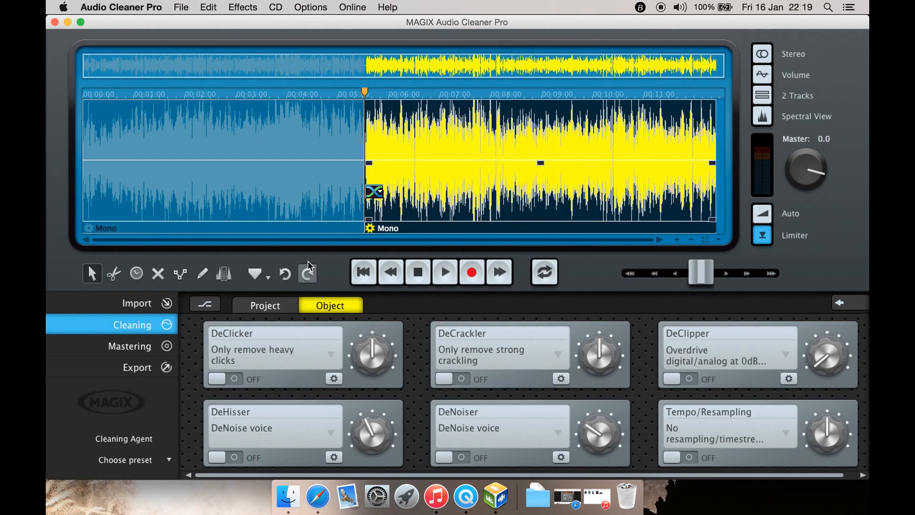
- Examine the DeNoiser's noise removal presets for the whole Project, including the vinyl, laptop and video camera categories, without applying one
left_click(296, 310)
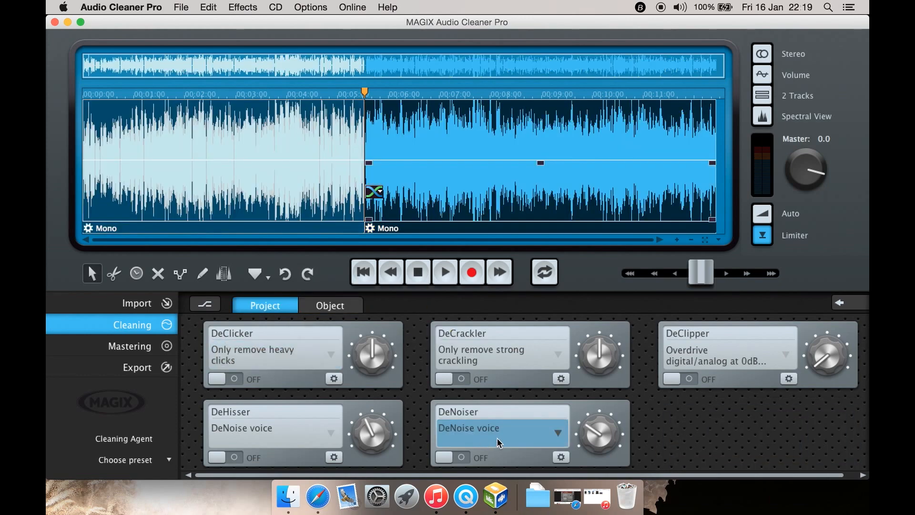
left_click(558, 434)
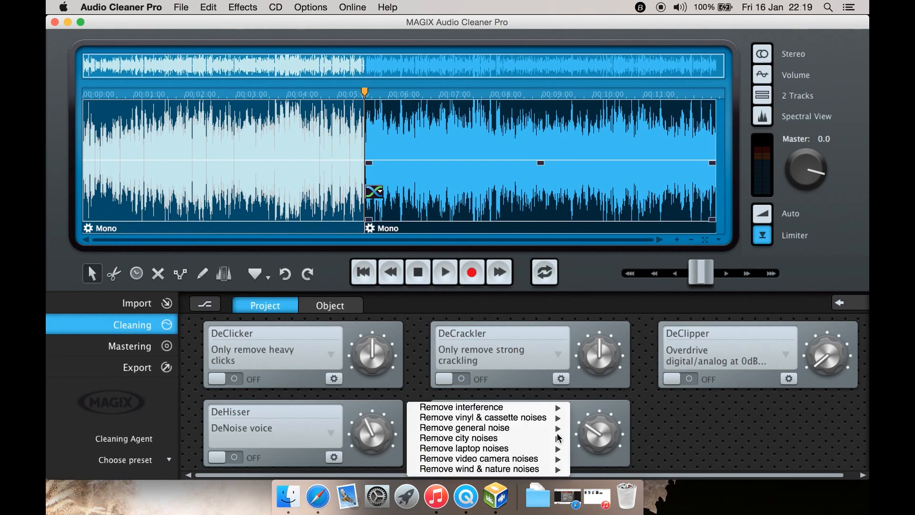
mouse_move(535, 430)
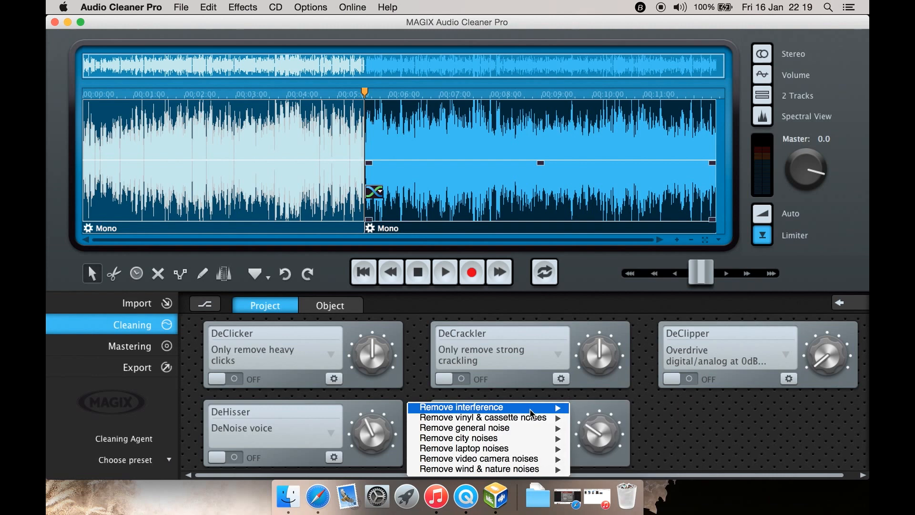
mouse_move(535, 411)
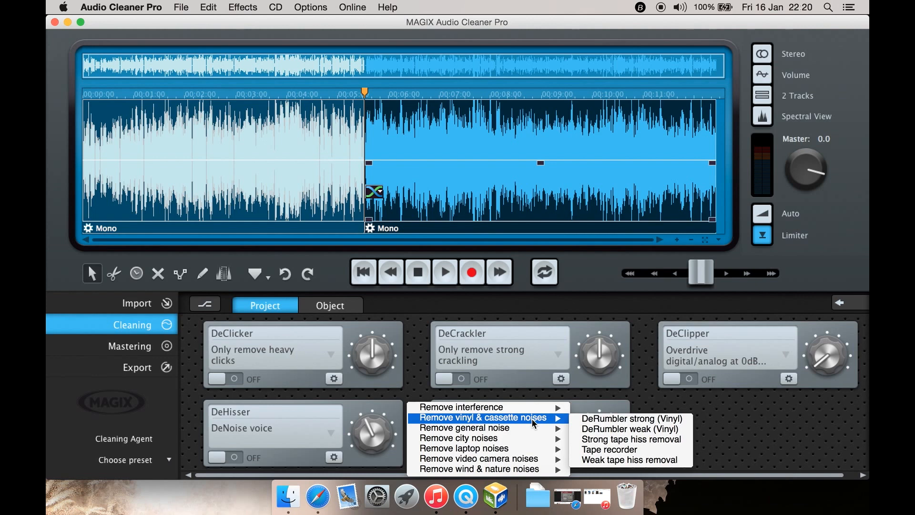
mouse_move(532, 449)
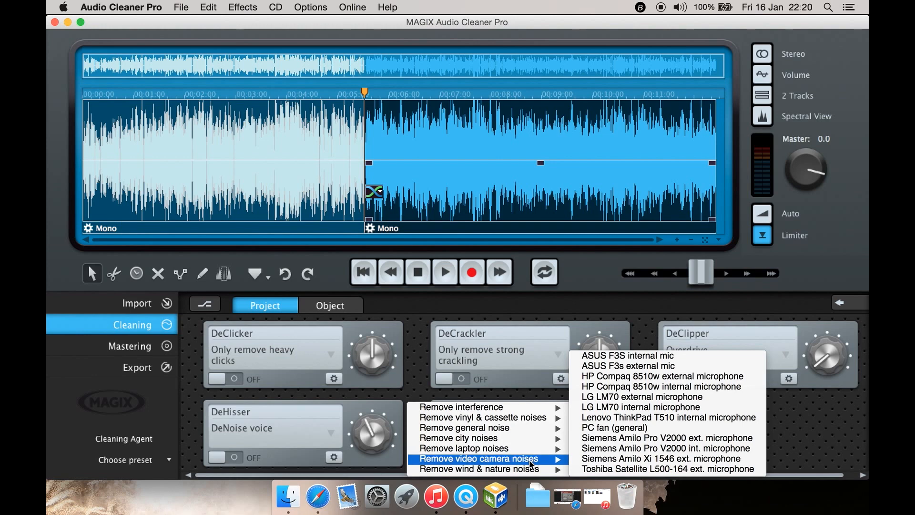
left_click(670, 428)
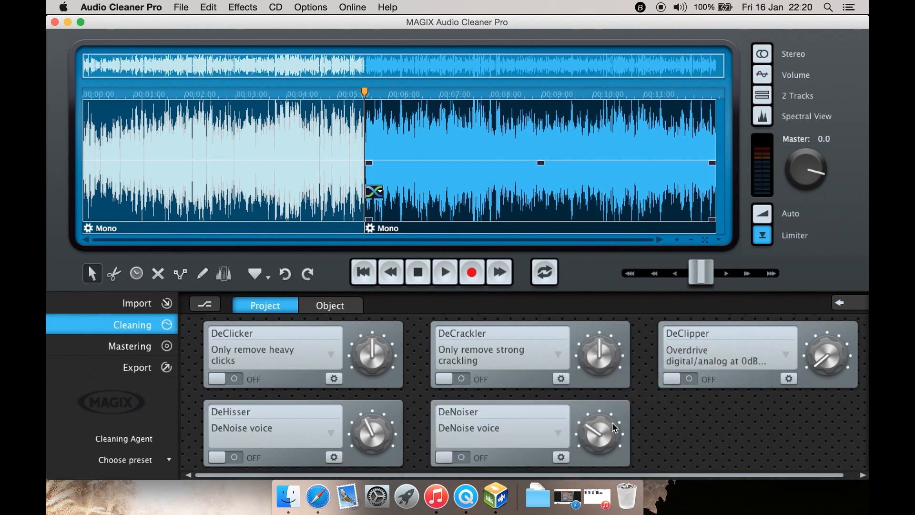
- Switch on the DeNoiser for the whole project and raise its reduction to about -18.2 dB
left_click(460, 458)
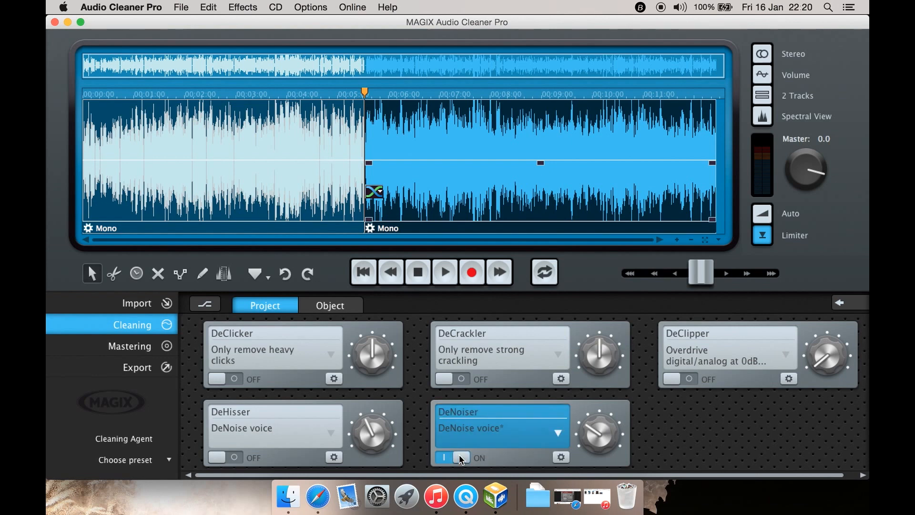
mouse_move(591, 433)
left_mouse_down()
mouse_move(628, 420)
mouse_move(597, 419)
left_mouse_up()
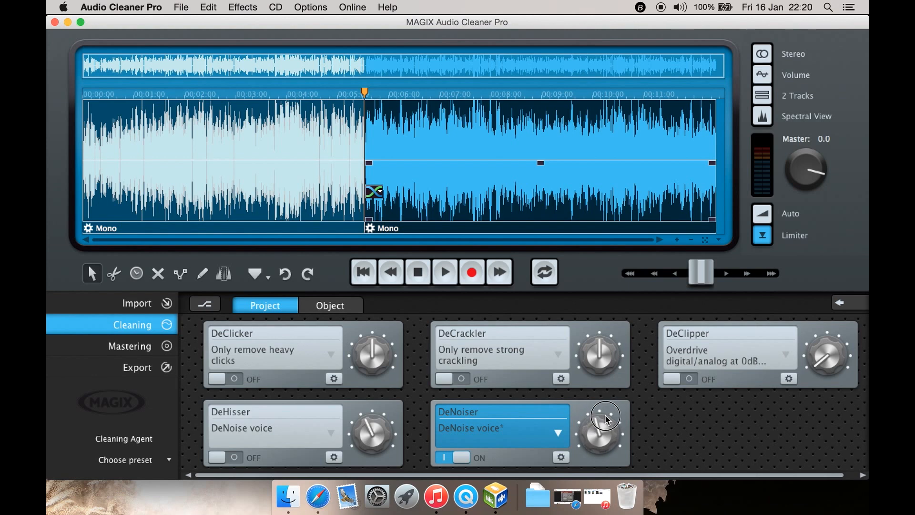
- In the detailed DeNoiser settings, set the noise sample length to 250.0 and choose Noiseprint (automatic) as the noise sample
left_click(560, 458)
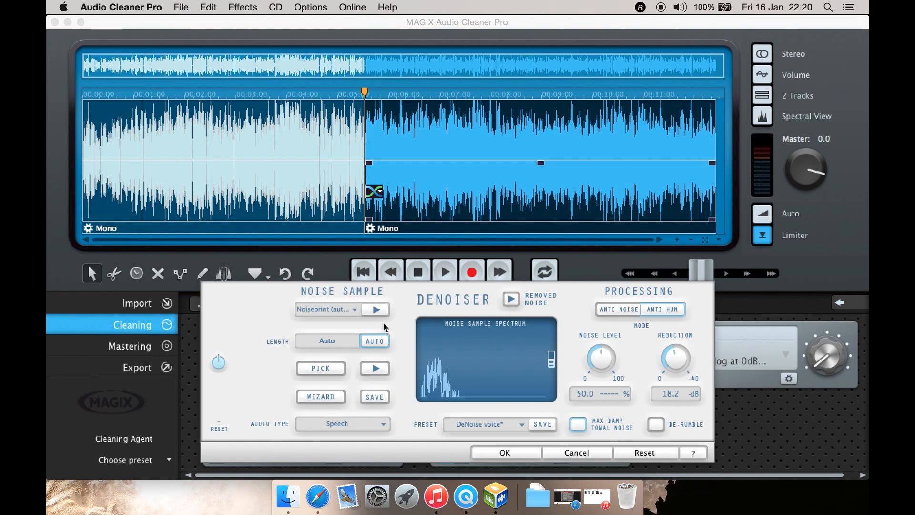
left_click(348, 342)
left_click(355, 309)
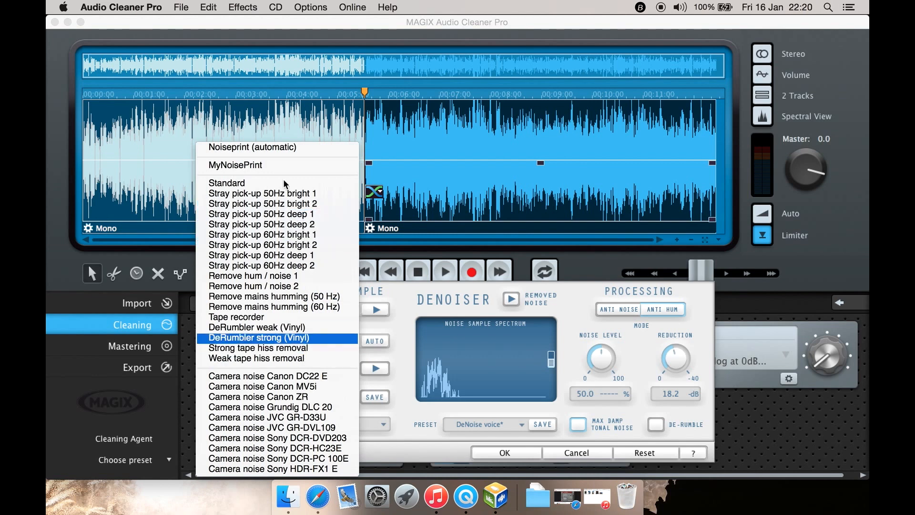
left_click(264, 147)
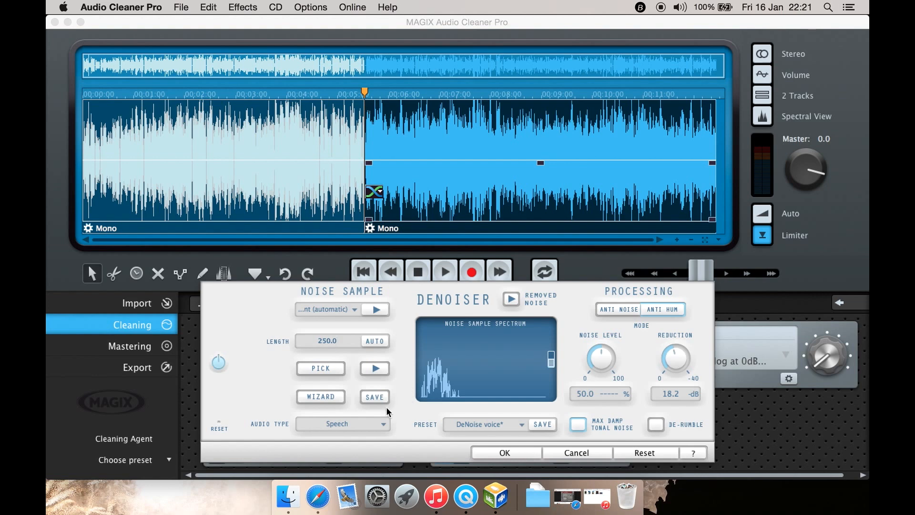
- Review the DeNoiser's audio types and preset categories without changing them, and set the processing mode to Anti Noise
left_click(383, 425)
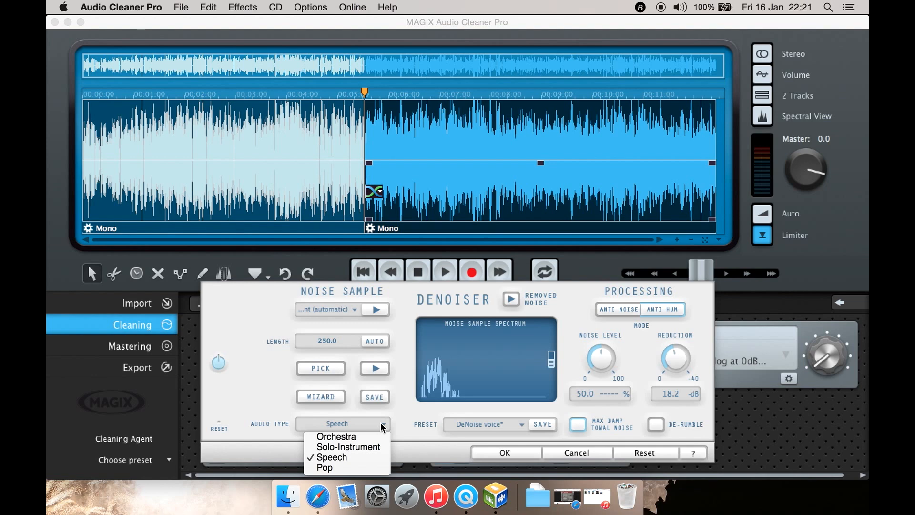
left_click(383, 425)
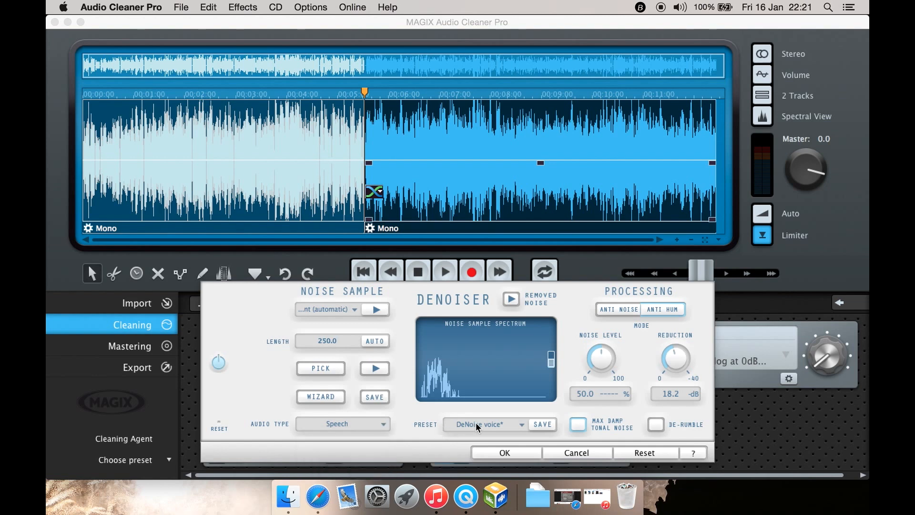
left_click(523, 423)
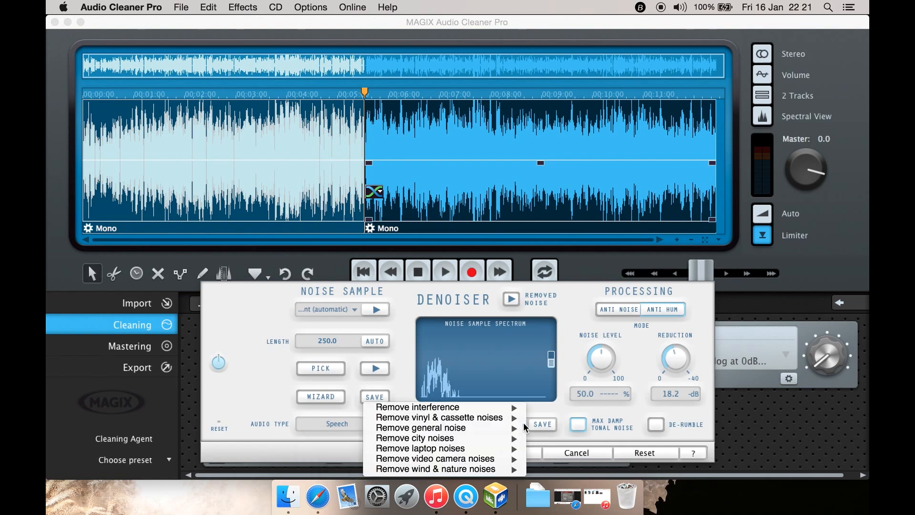
left_click(584, 326)
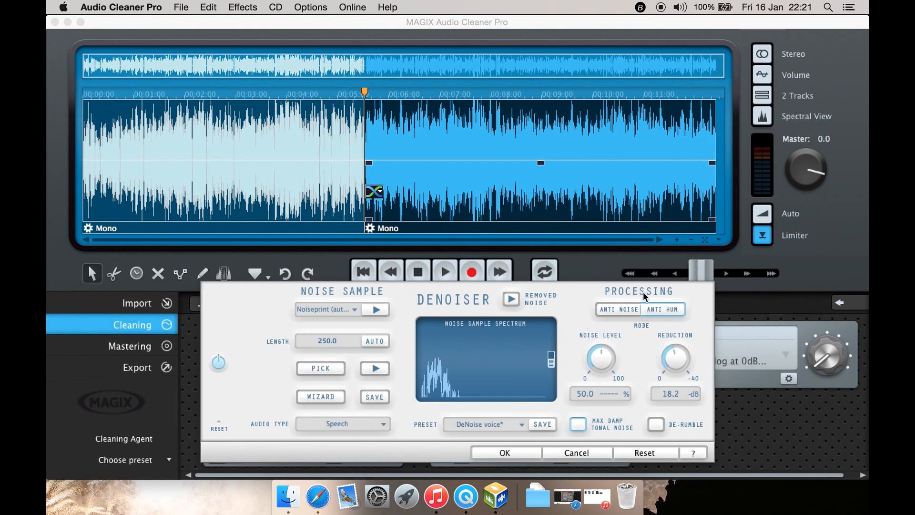
left_click(625, 308)
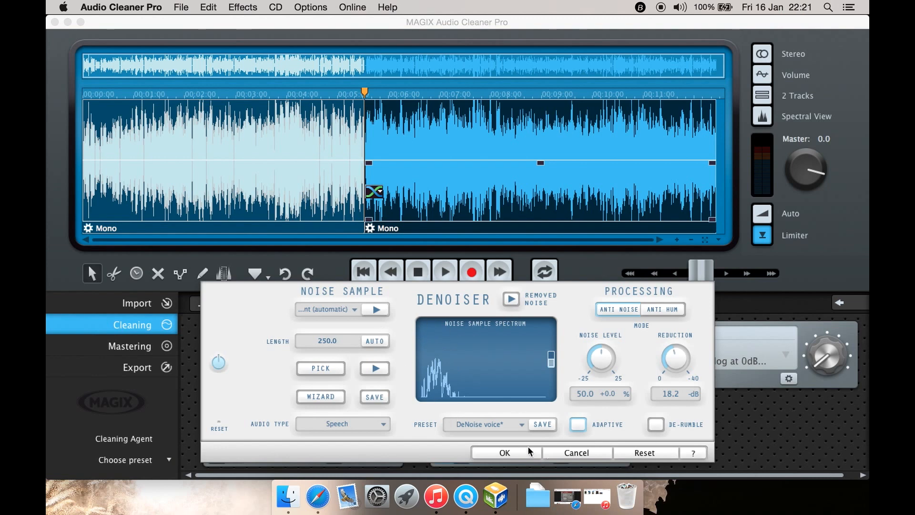
- Create a 250.0 ms noise print from a low-level position with the Noise Print Wizard, overwrite MyNoisePrint, and accept the DeNoiser settings
left_click(310, 400)
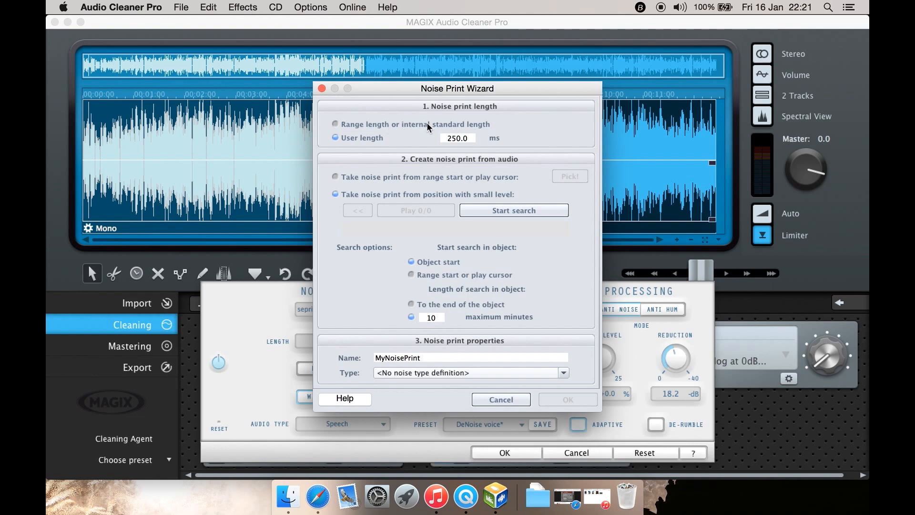
left_click(428, 123)
left_click(354, 137)
left_click(508, 211)
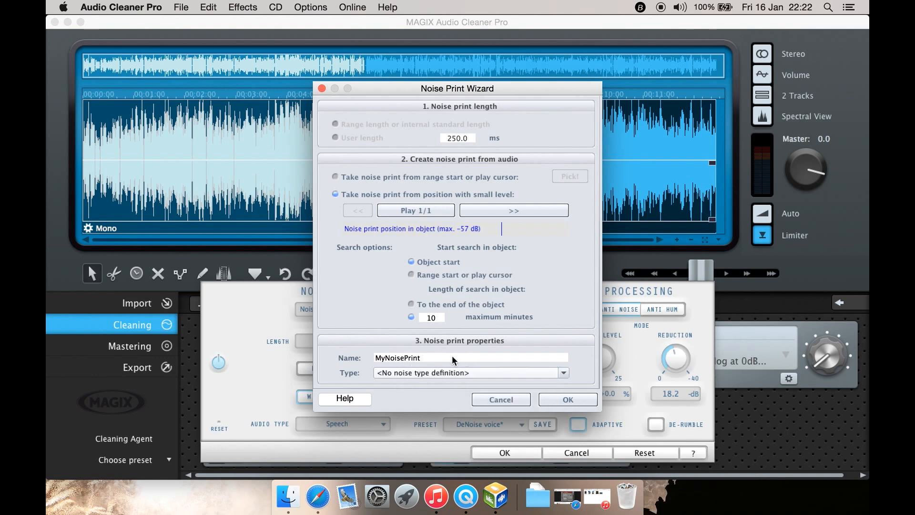
left_click(570, 401)
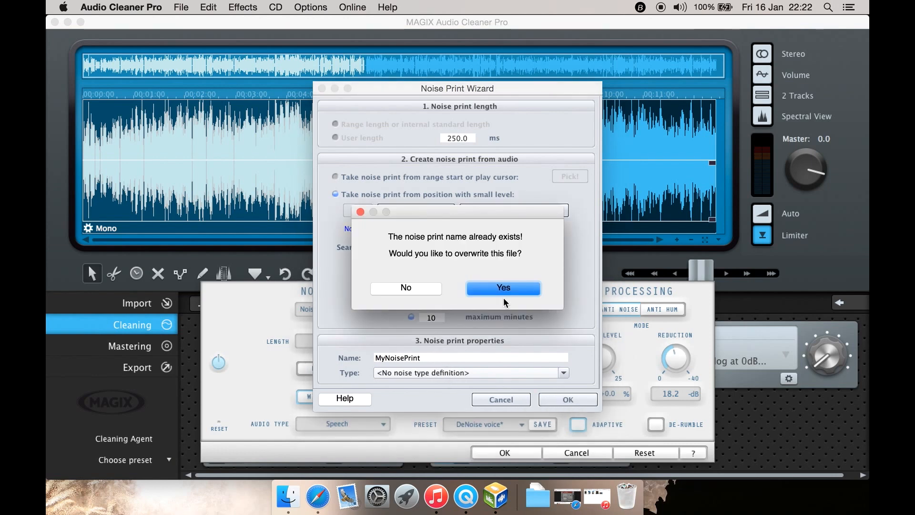
left_click(482, 288)
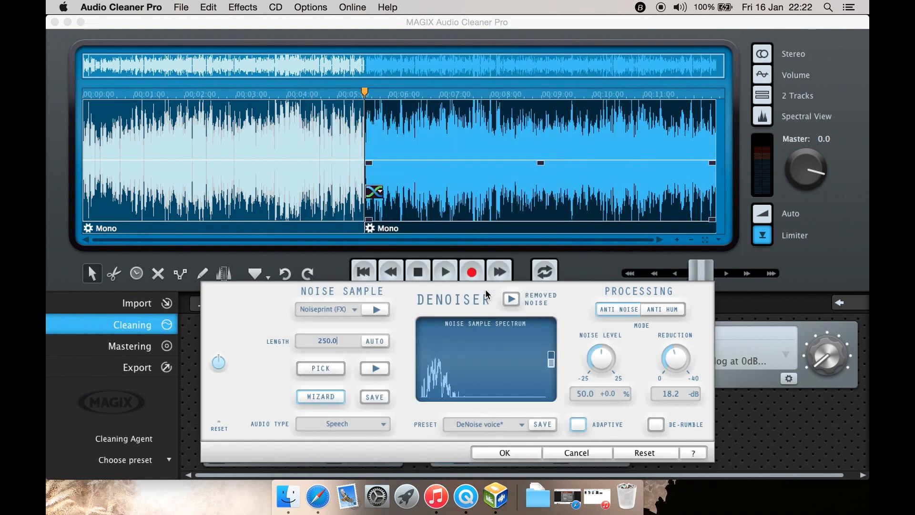
left_click(516, 455)
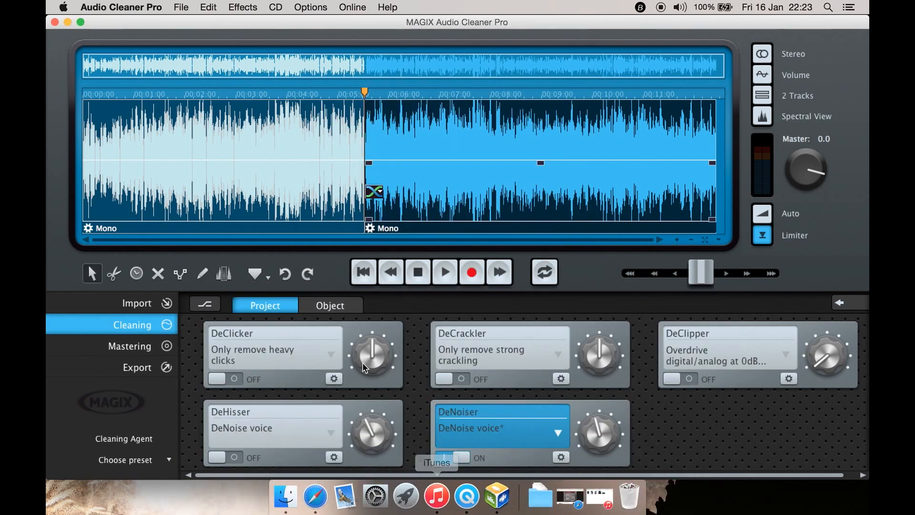
- Examine the detailed settings of the DeHisser, the DeClicker and DeCrackler with their presets, and the DeClipper, without changing anything
left_click(334, 457)
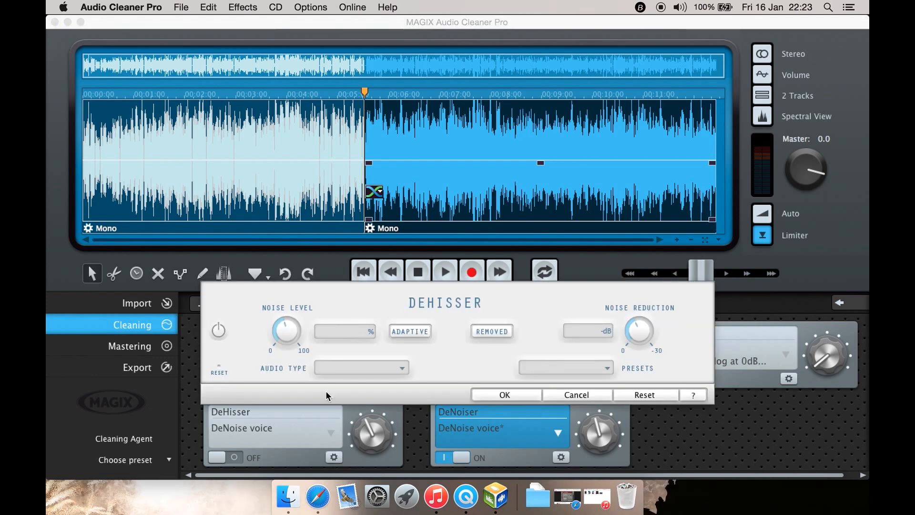
left_click(577, 395)
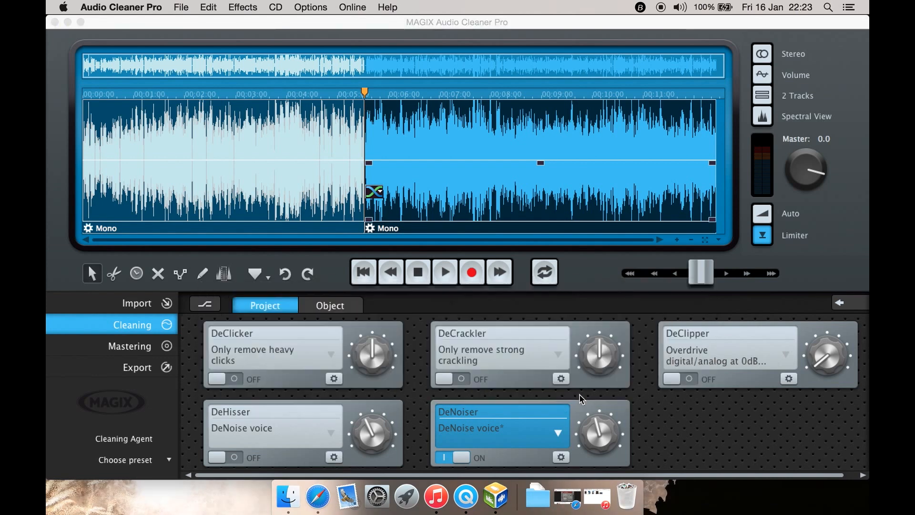
left_click(334, 379)
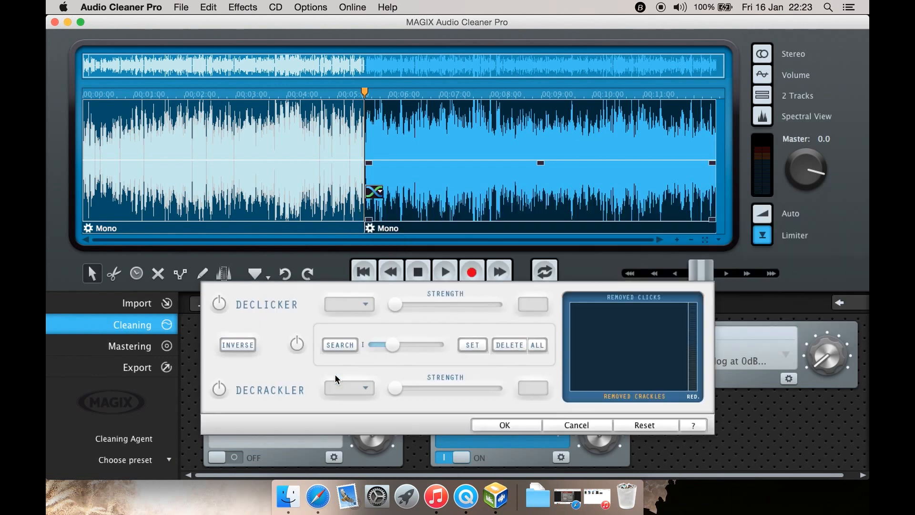
left_click(368, 304)
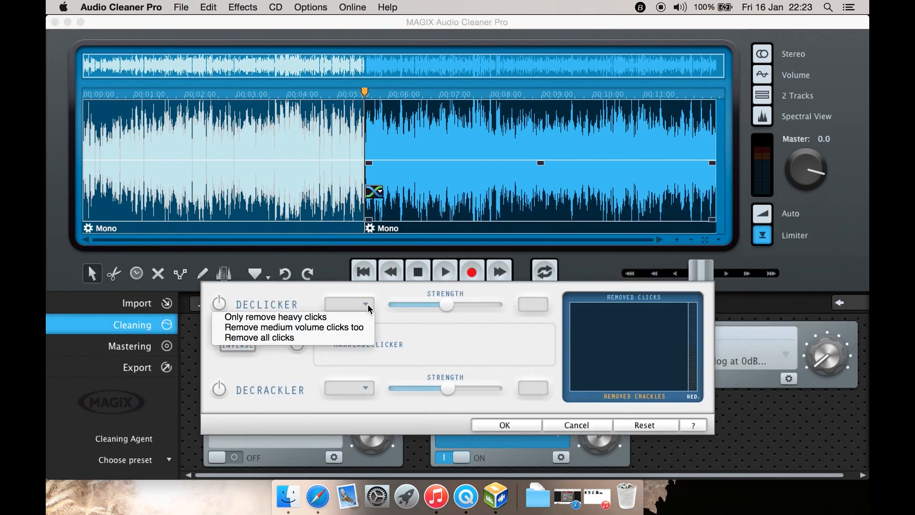
left_click(310, 371)
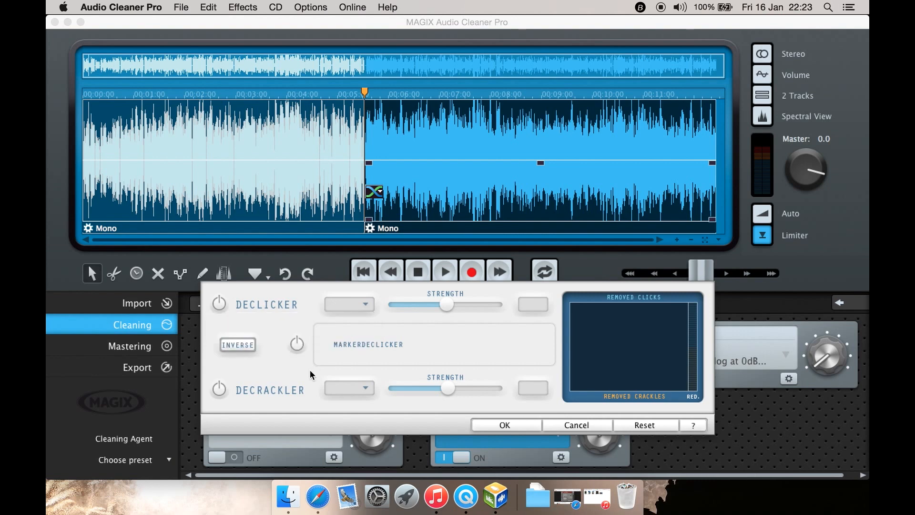
left_click(366, 388)
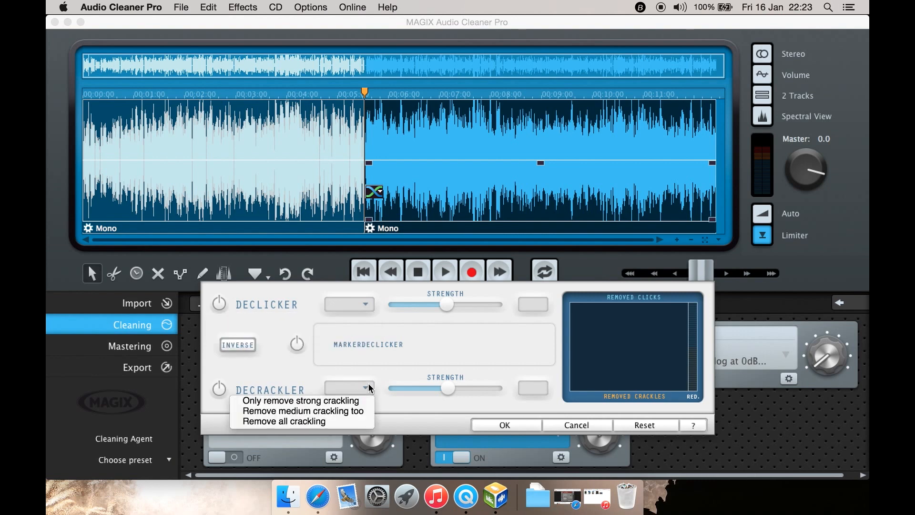
left_click(412, 356)
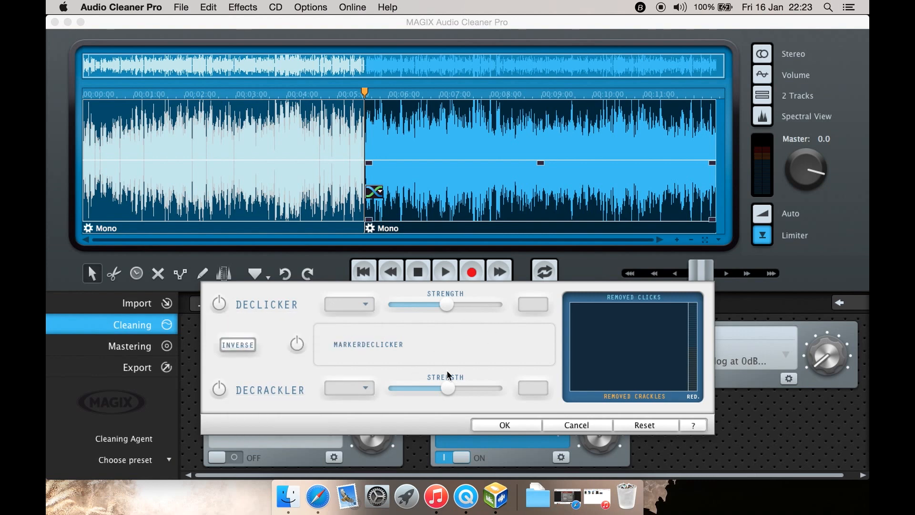
left_click(574, 425)
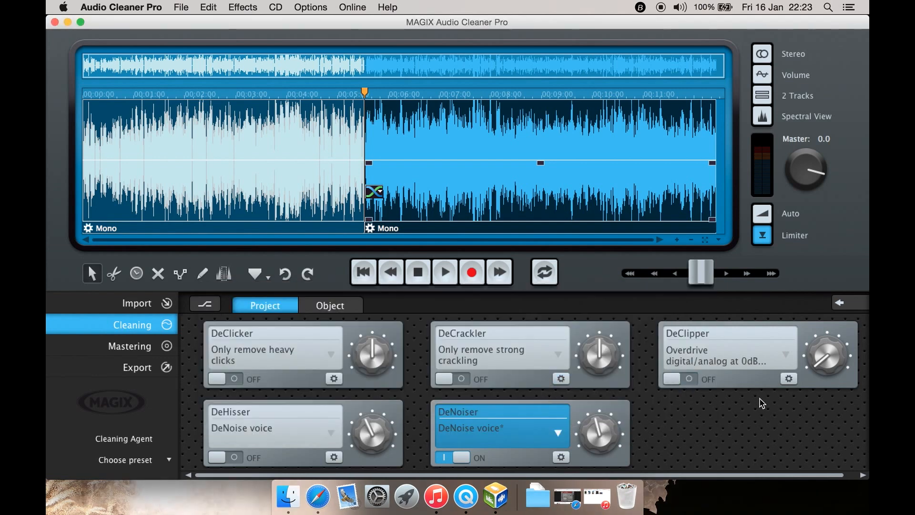
left_click(788, 379)
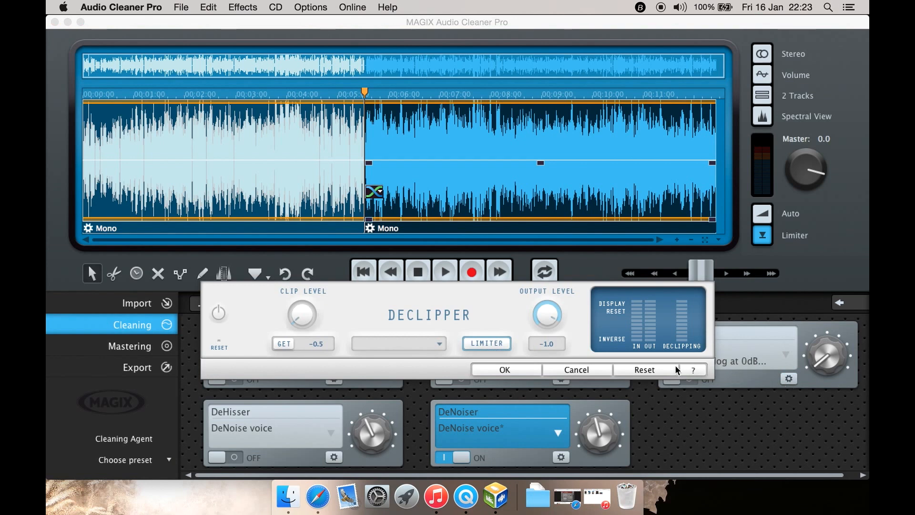
left_click(582, 372)
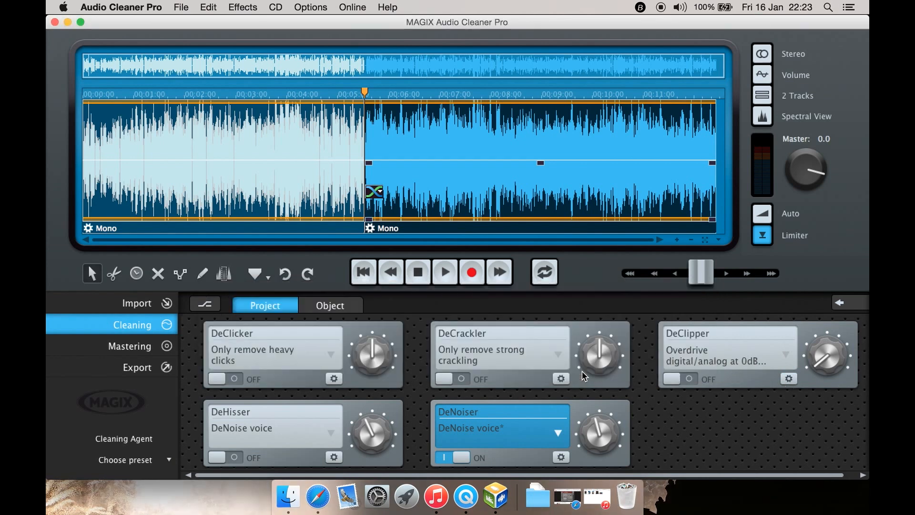
- Run the automatic Cleaning Agent, review its step-by-step effect pages, and apply the proposed improvements to the project
left_click(123, 439)
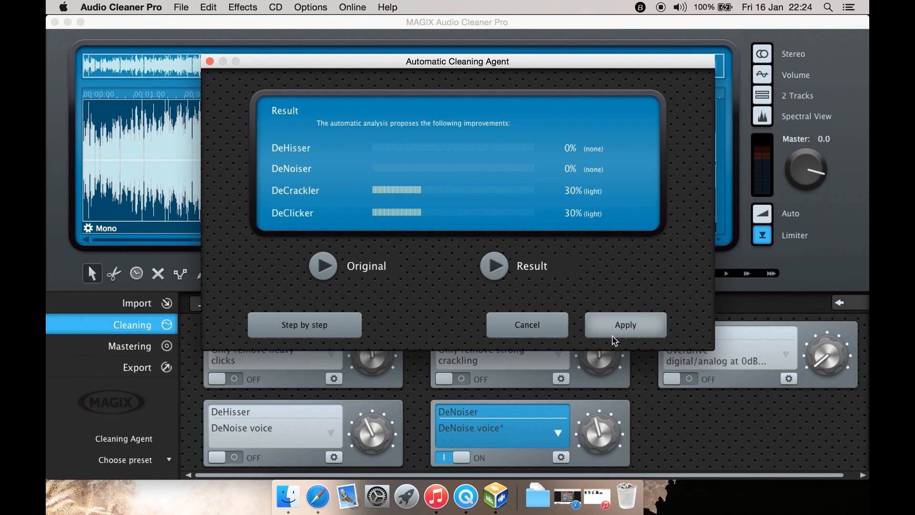
left_click(344, 324)
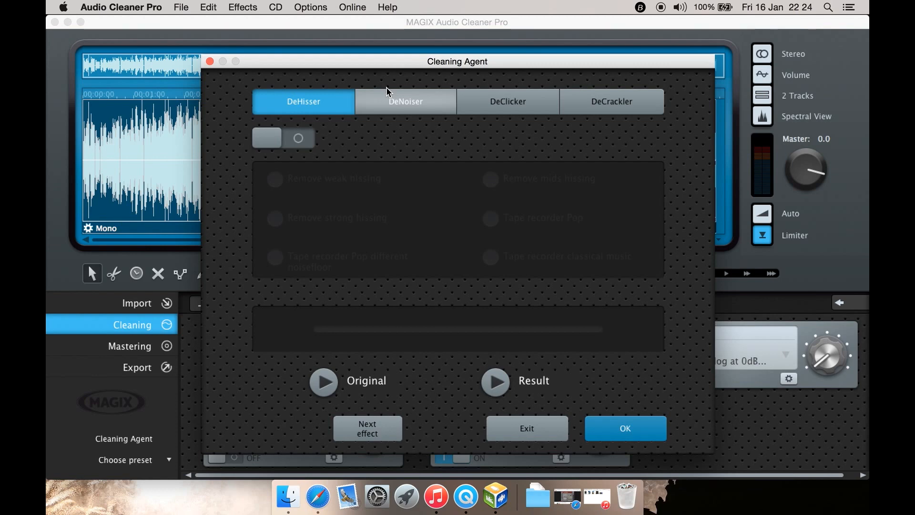
left_click(391, 94)
left_click(470, 100)
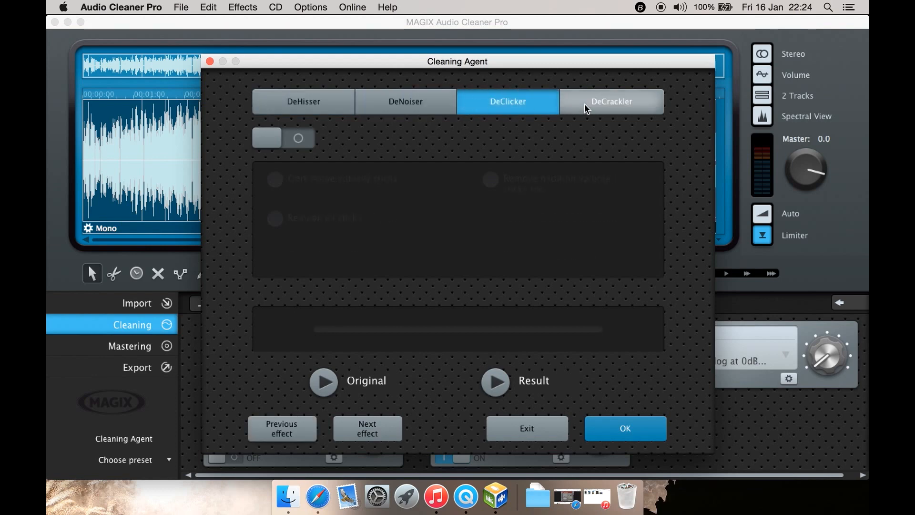
left_click(584, 104)
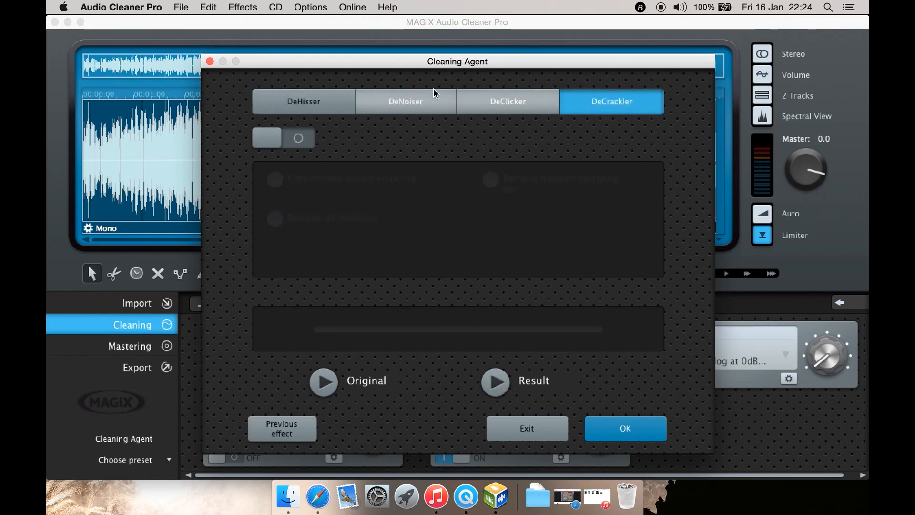
left_click(542, 441)
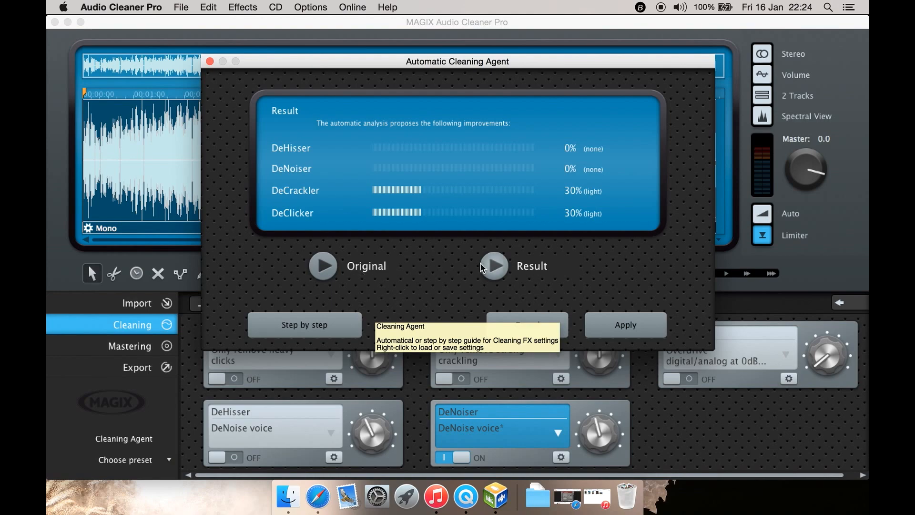
left_click(591, 326)
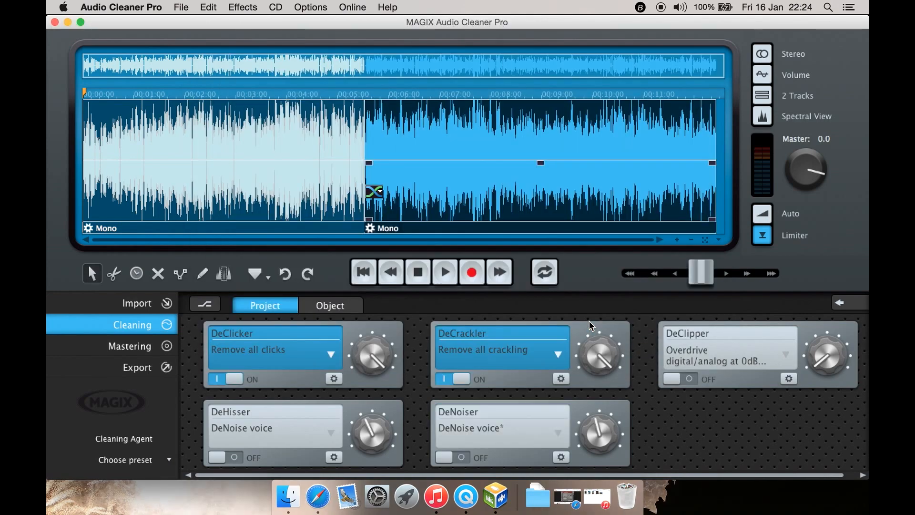
- Switch on the mastering Equalizer with Emphasize voice for the project and review the 6-band EQ presets in its detailed settings
left_click(167, 347)
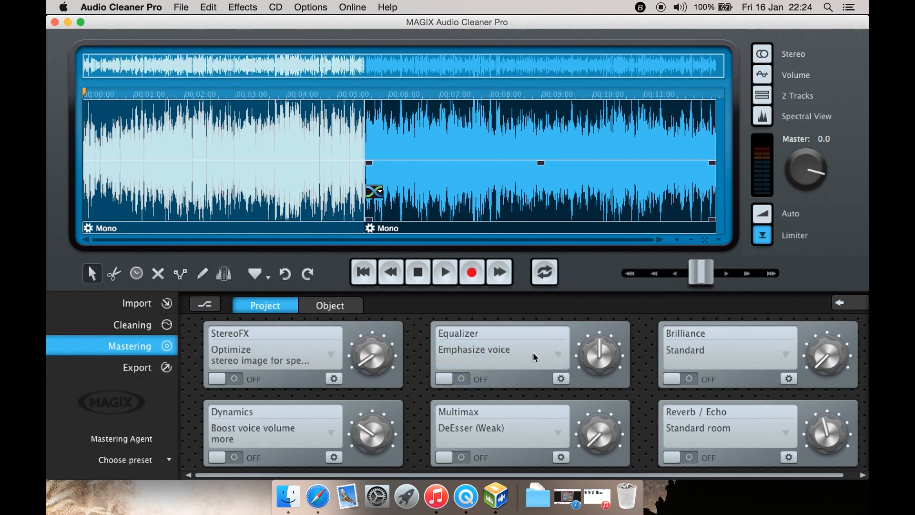
left_click(465, 379)
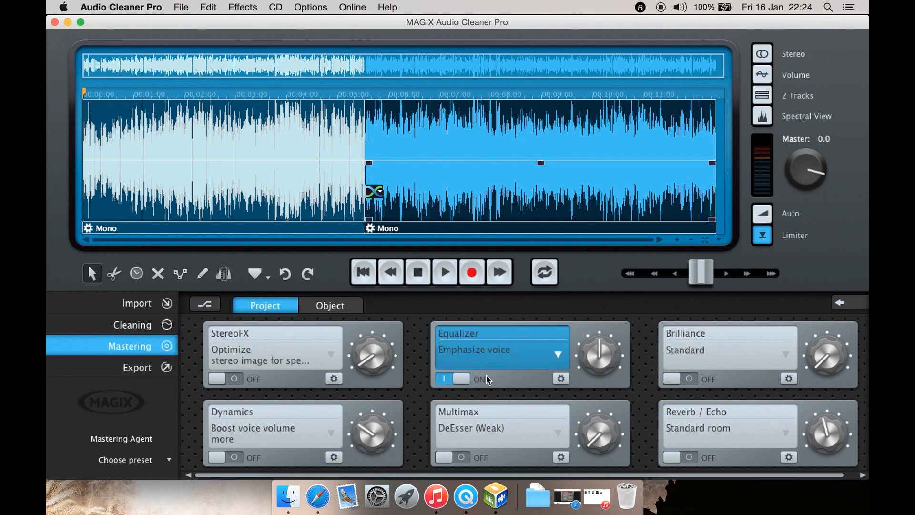
left_click(560, 379)
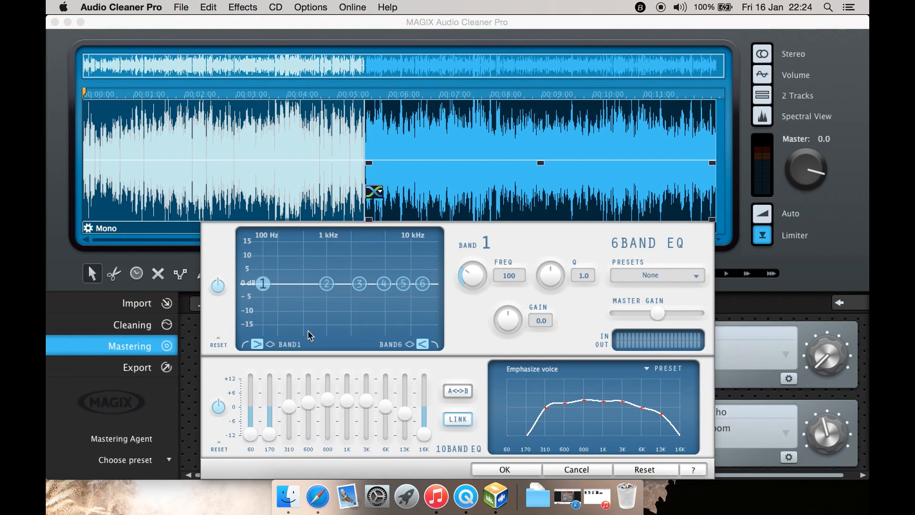
left_click(698, 276)
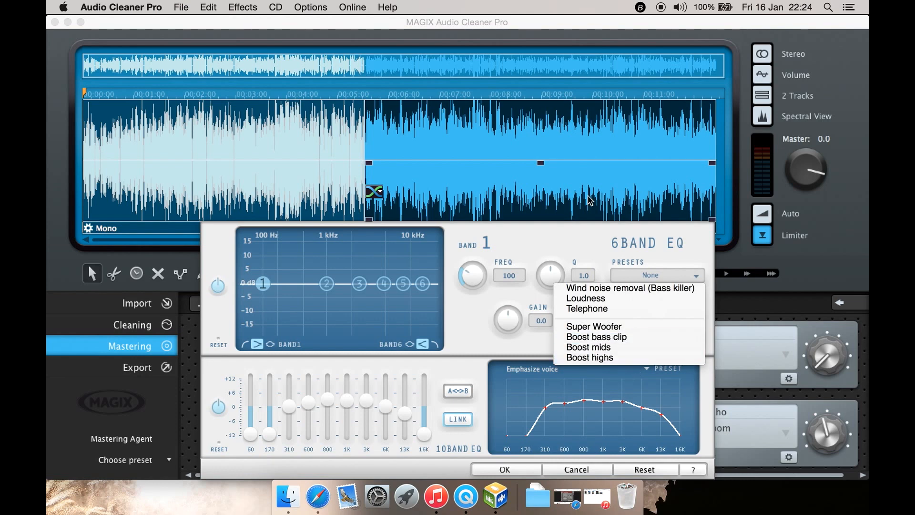
left_click(581, 250)
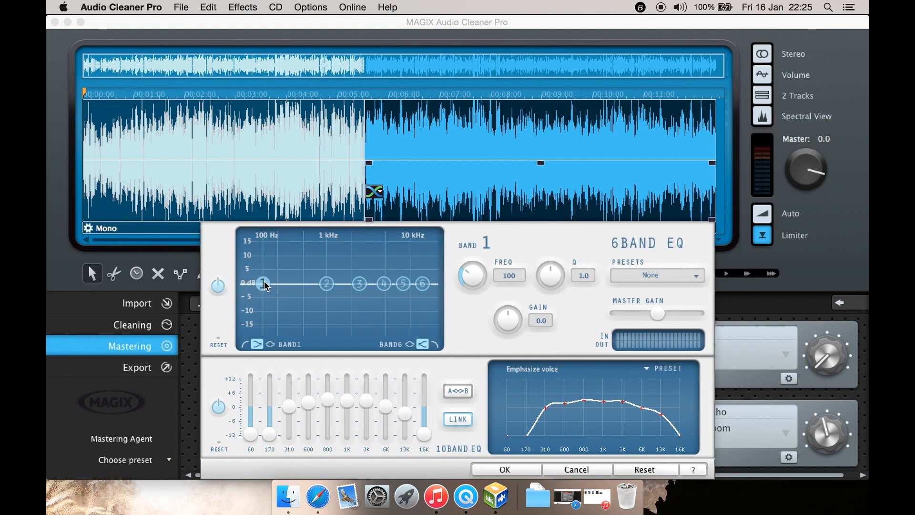
- In the 6-band EQ, lower band 1 to about -10.7 dB at 111 Hz and set band 2 to 150 Hz, Q 2 and gain 7
left_click_drag(265, 284, 265, 317)
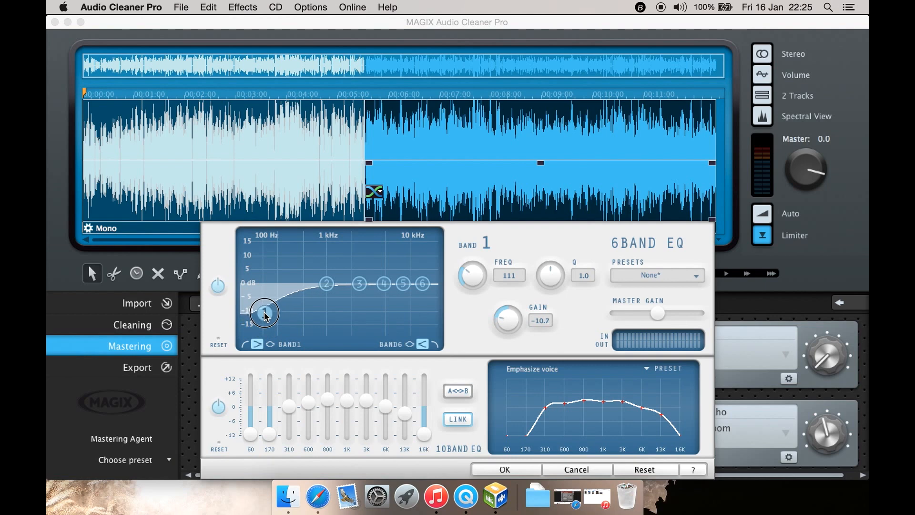
left_click_drag(327, 284, 284, 260)
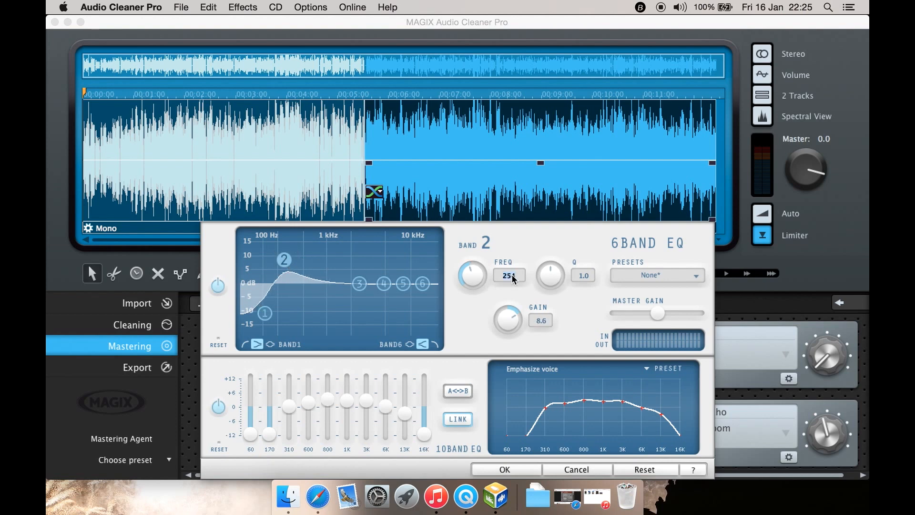
type("150")
left_click(587, 272)
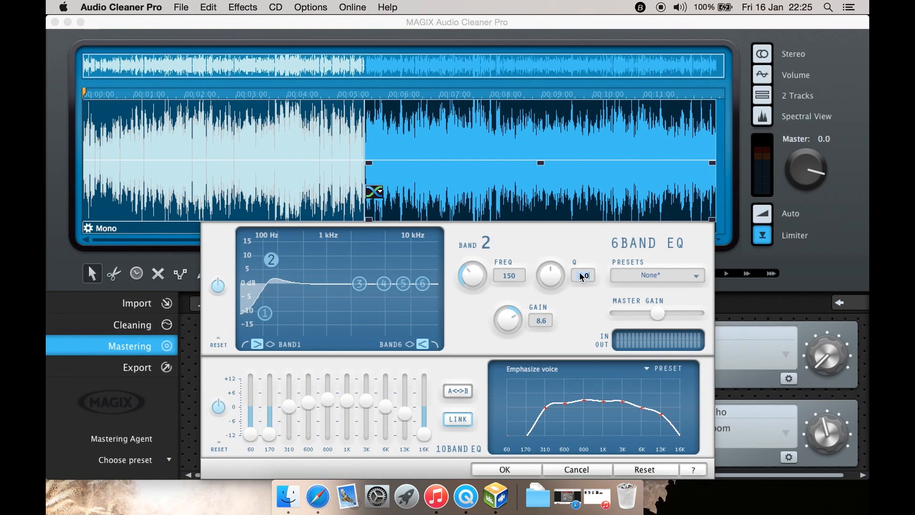
type("2")
left_click(541, 323)
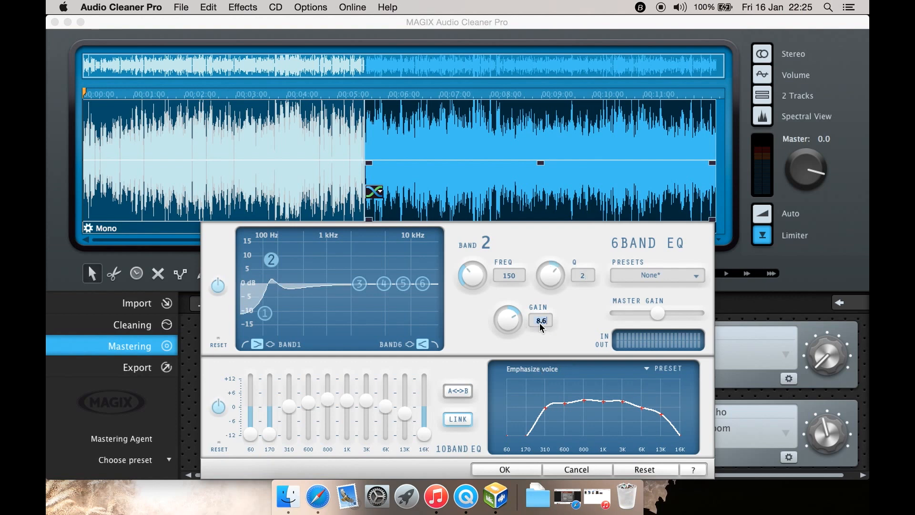
type("7")
- Inspect the settings of bands 3 to 6 and switch off the 6-band EQ
left_click(360, 285)
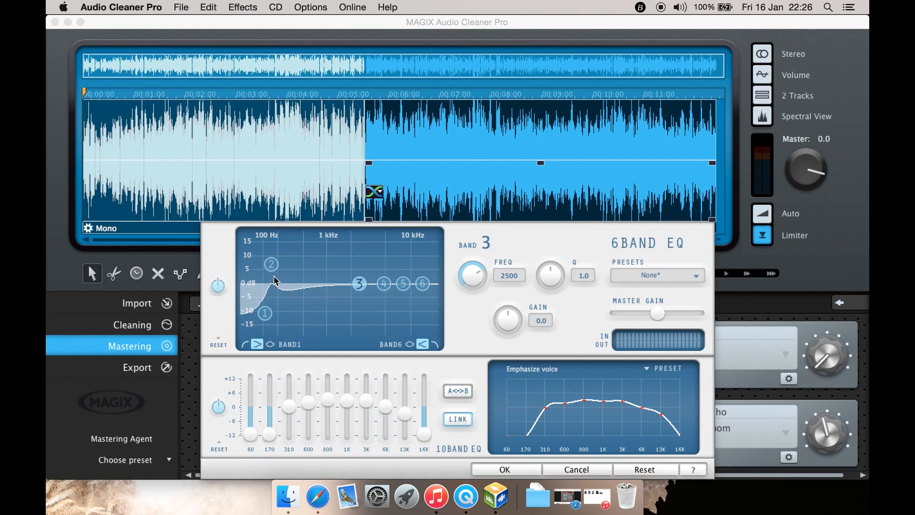
left_click(387, 284)
left_click(422, 284)
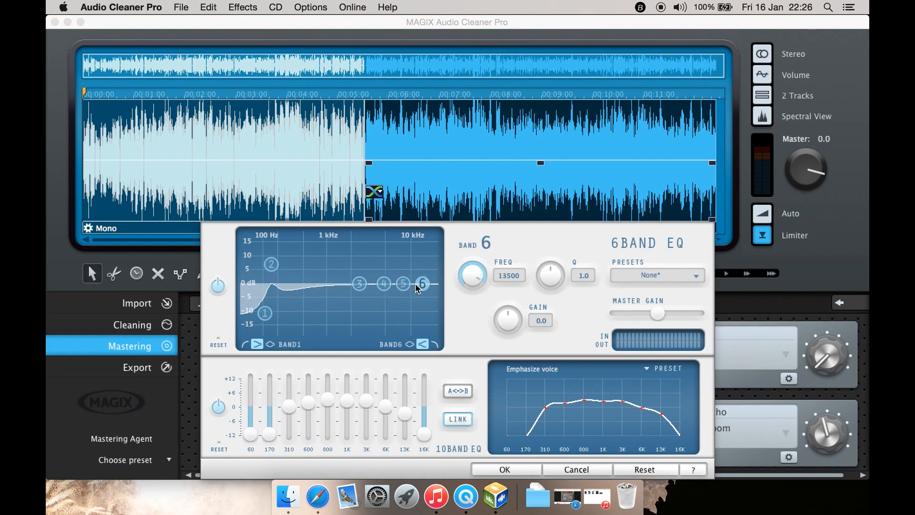
left_click(403, 283)
left_click(369, 283)
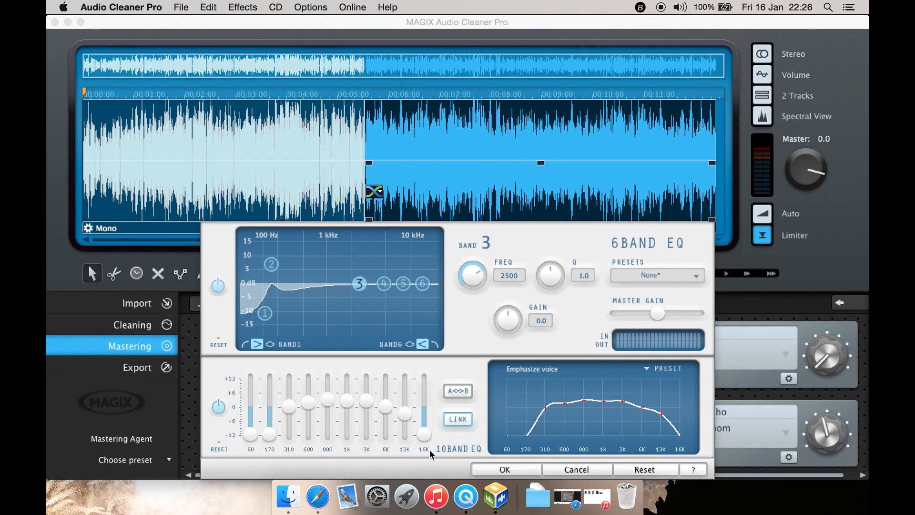
left_click(217, 286)
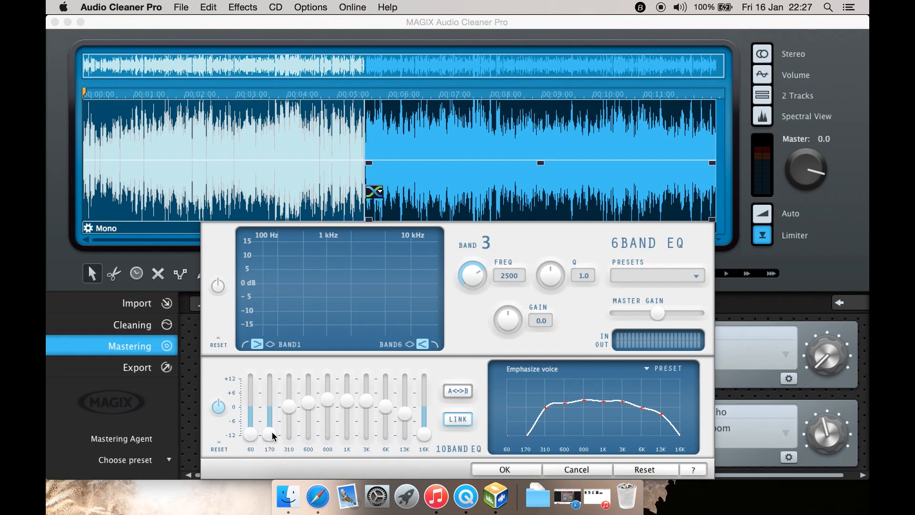
- Raise the 10-band EQ's 170 Hz band to just below 0 dB and its 310 Hz band to about +7 dB, accept, and recheck the settings
left_click_drag(273, 436, 279, 394)
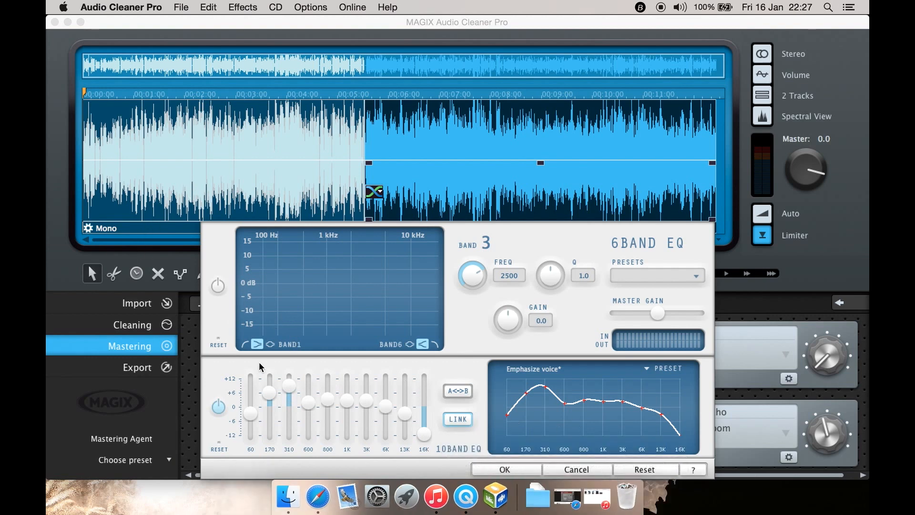
left_click(270, 394)
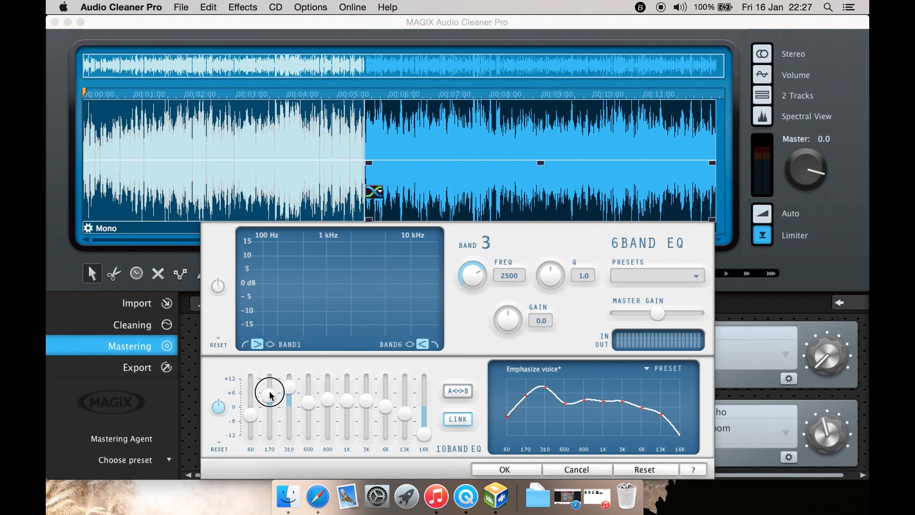
left_click_drag(270, 394, 253, 435)
left_click(253, 418)
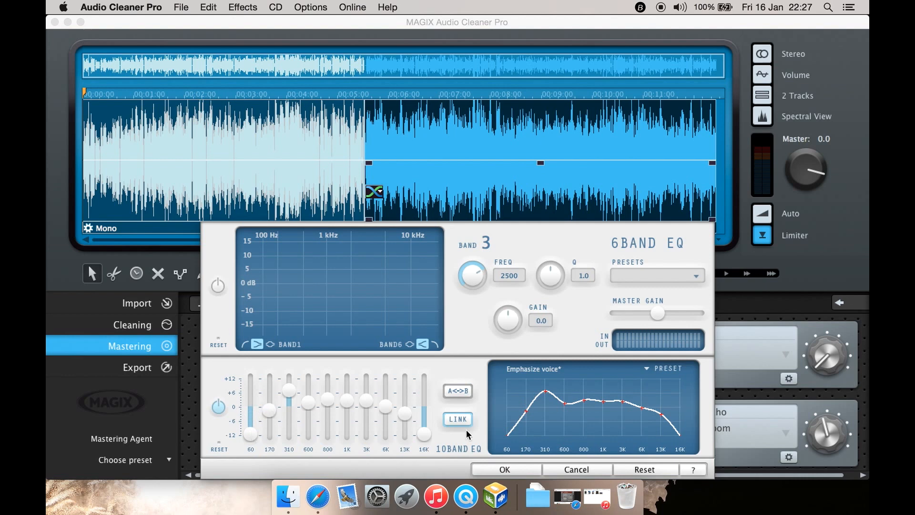
left_click(505, 469)
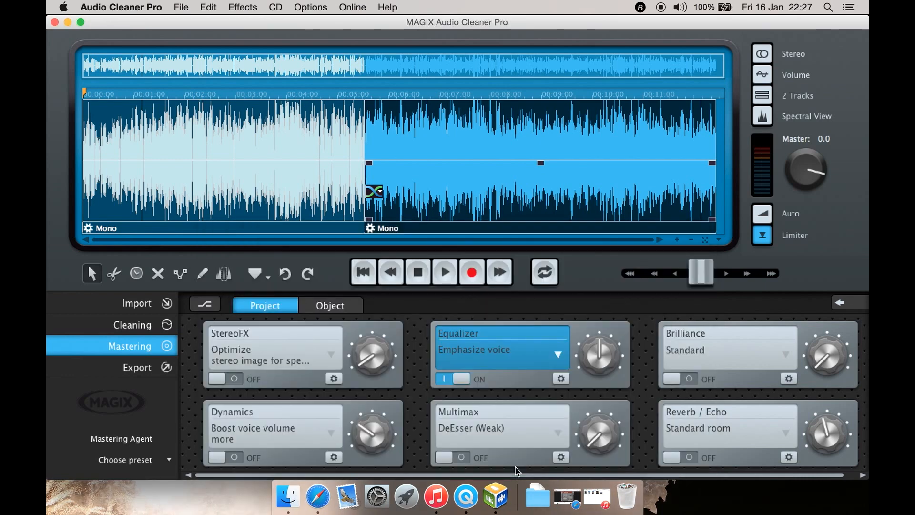
left_click(561, 379)
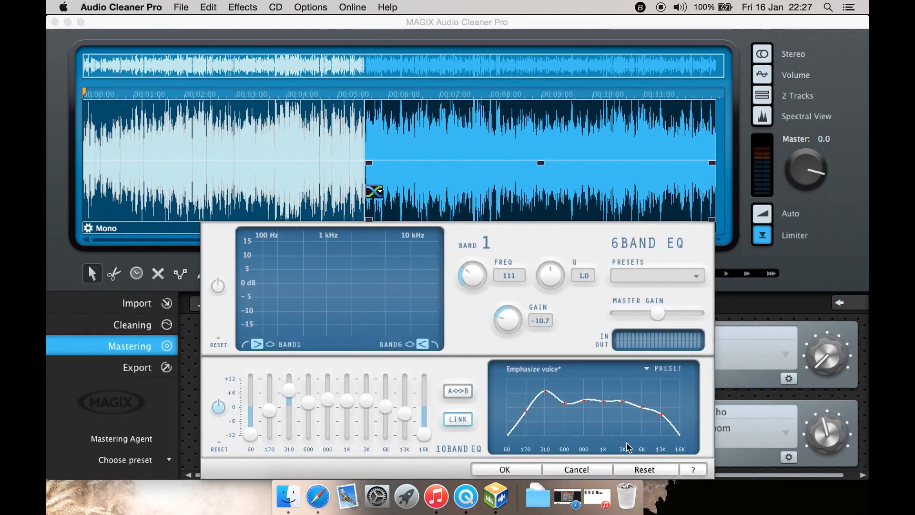
left_click(567, 470)
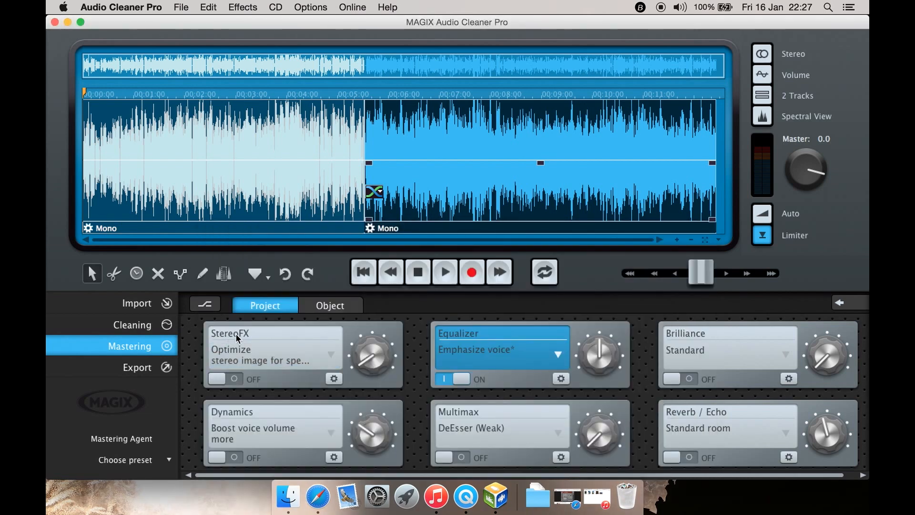
- Review the Stereo Enhancer presets in the StereoFX settings without keeping any change, and look through the Brilliance presets
left_click(335, 378)
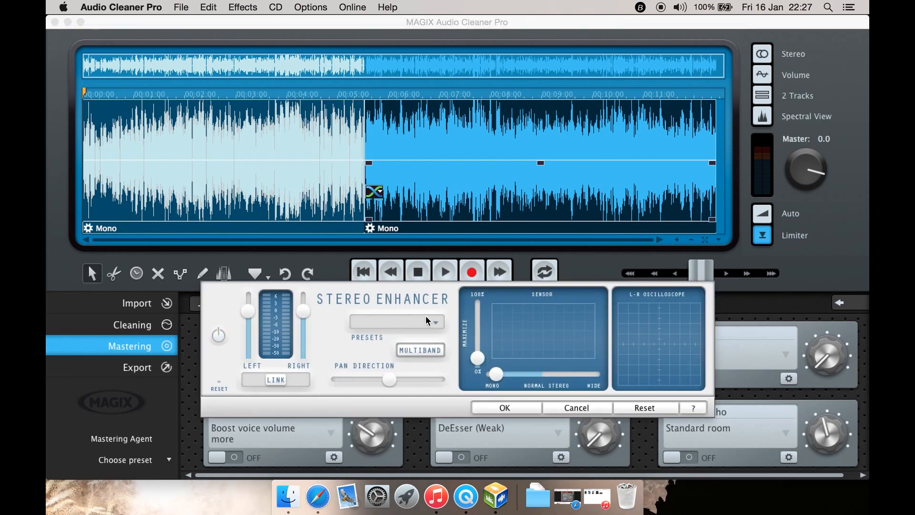
left_click(435, 326)
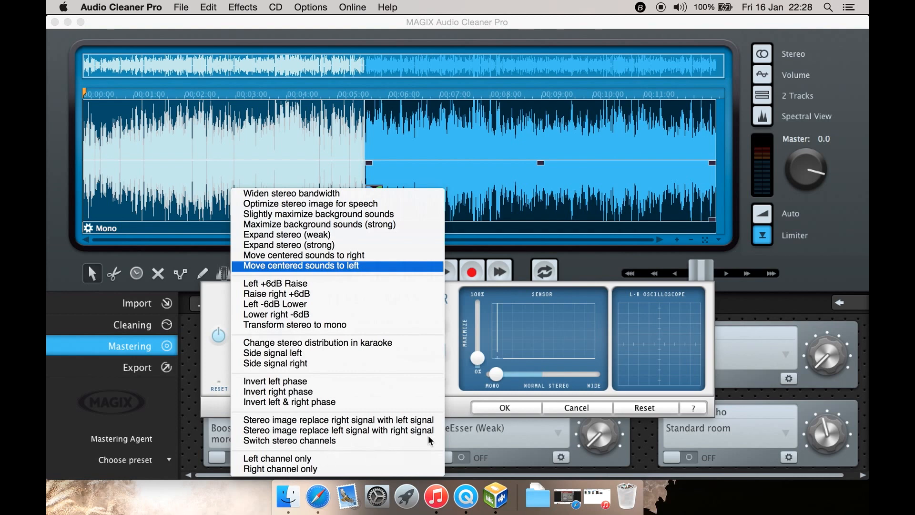
left_click(581, 307)
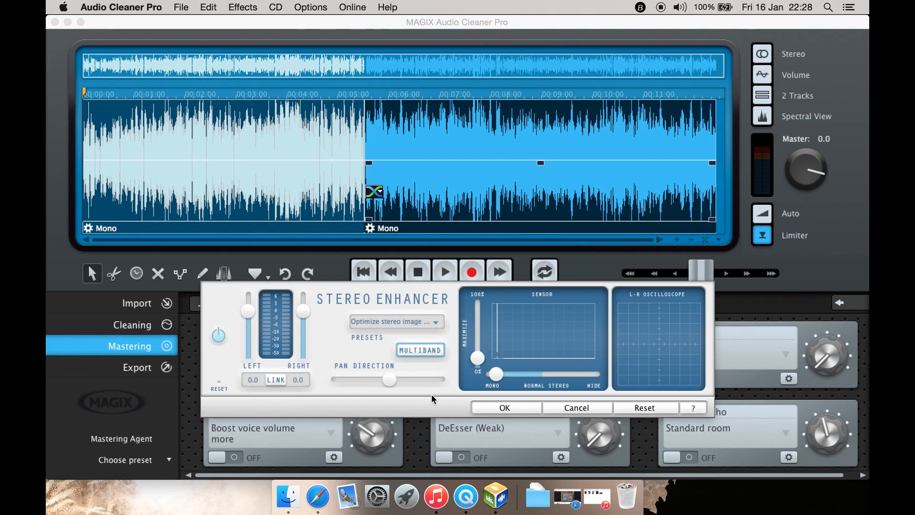
left_click(577, 408)
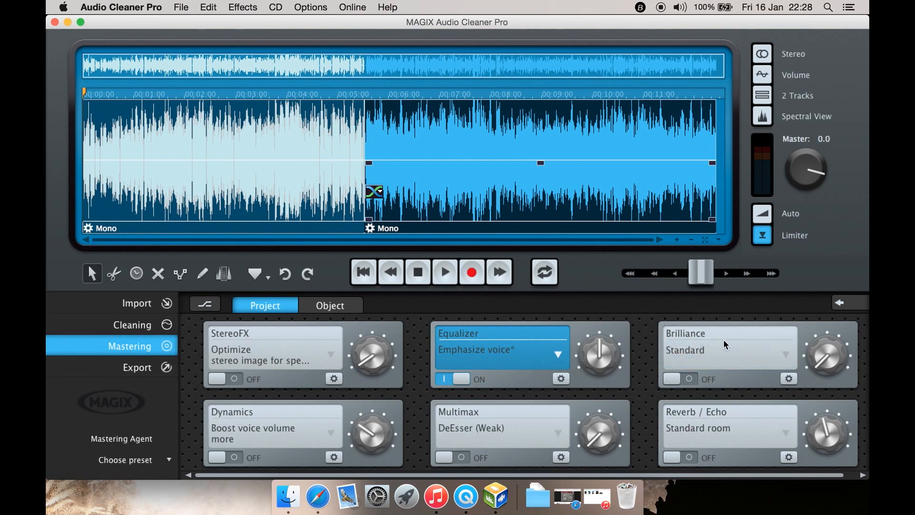
left_click(785, 353)
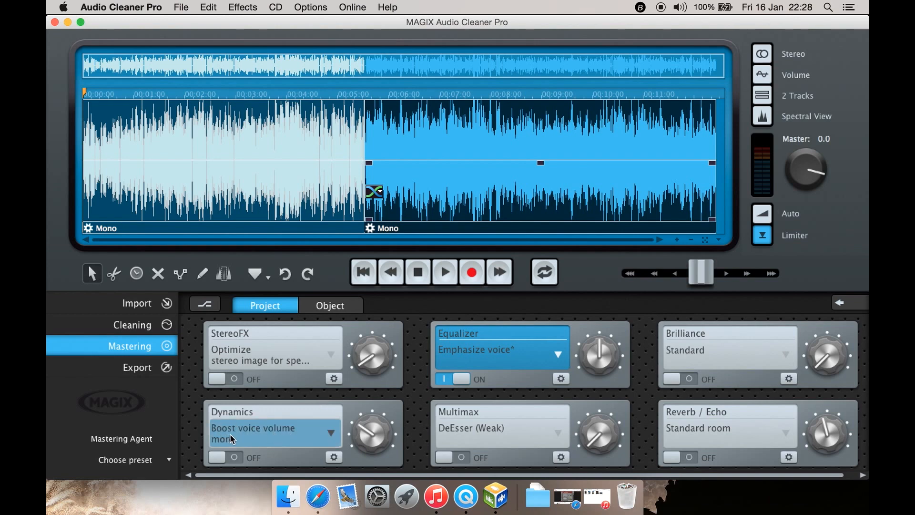
- Review the Dynamics presets, switch the effect on with Boost voice volume more, and accept its compressor settings
left_click(325, 436)
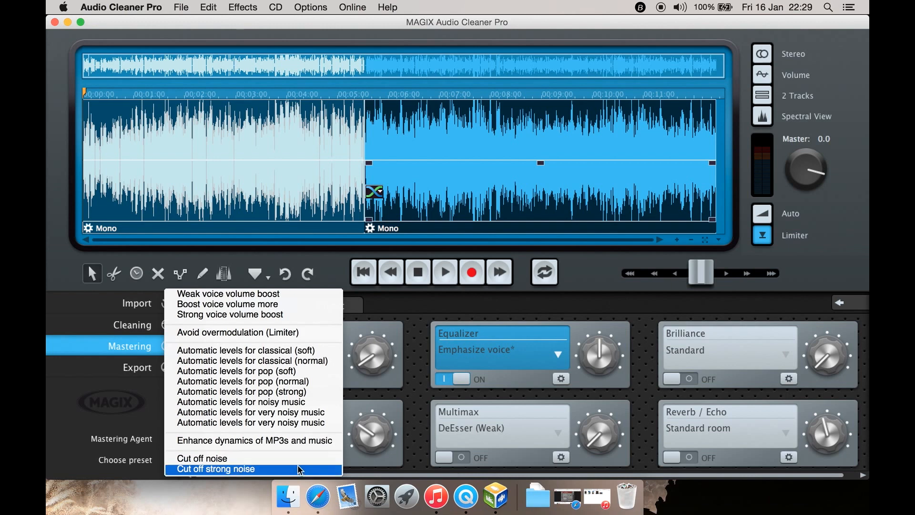
left_click(404, 411)
left_click(226, 458)
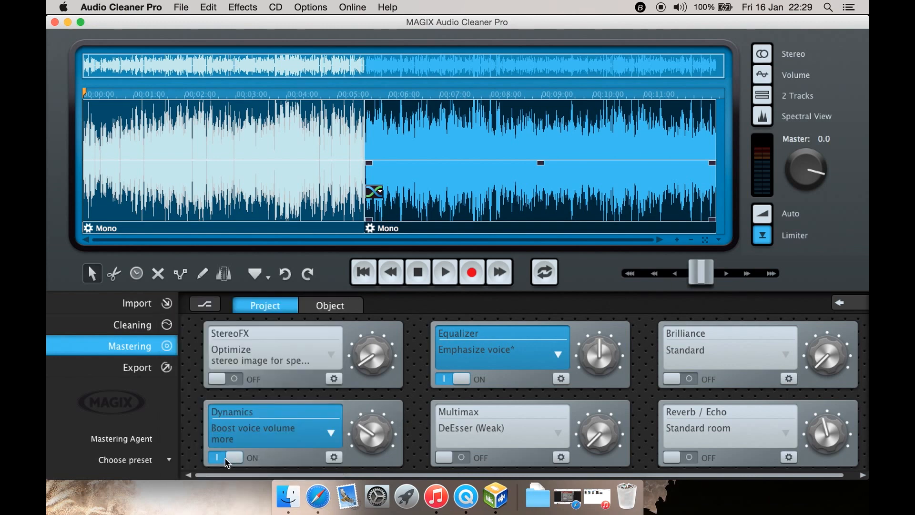
left_click(335, 458)
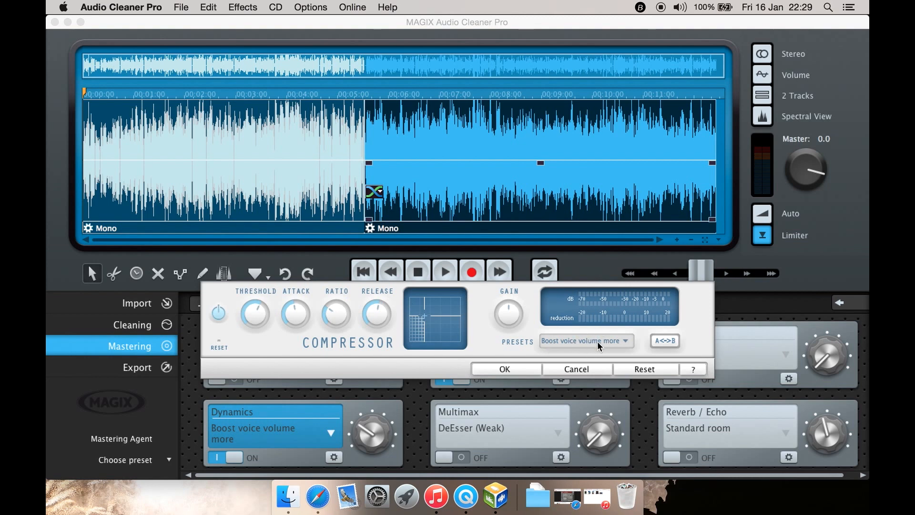
left_click(223, 314)
left_click(223, 314)
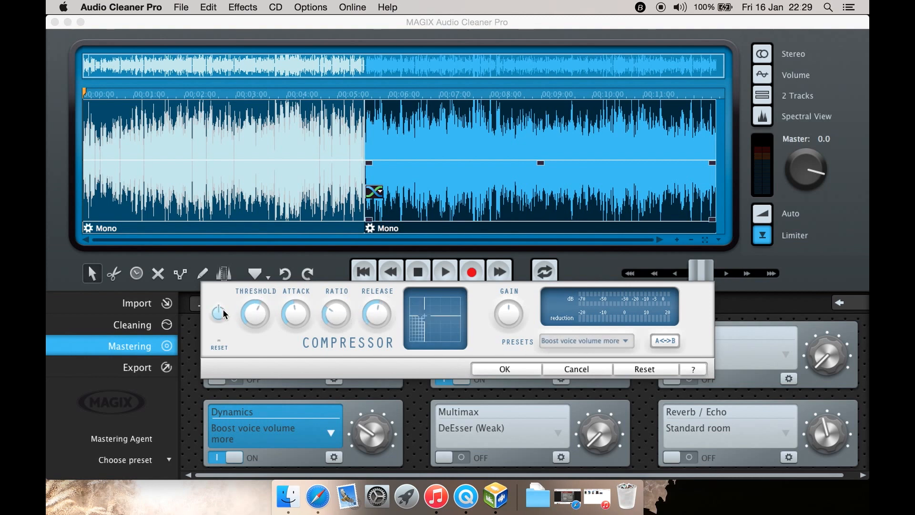
left_click(505, 370)
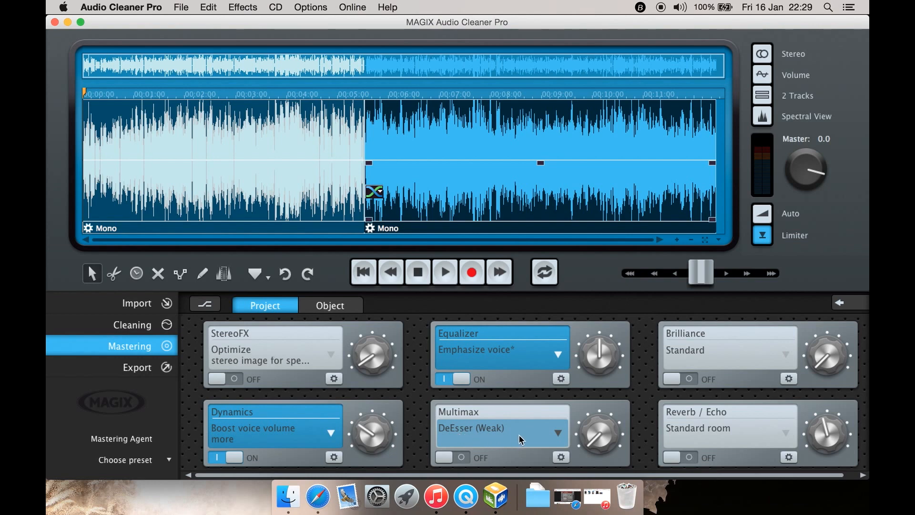
- Switch on Multimax with the DeEsser (Weak) preset and accept its detailed settings
left_click(555, 434)
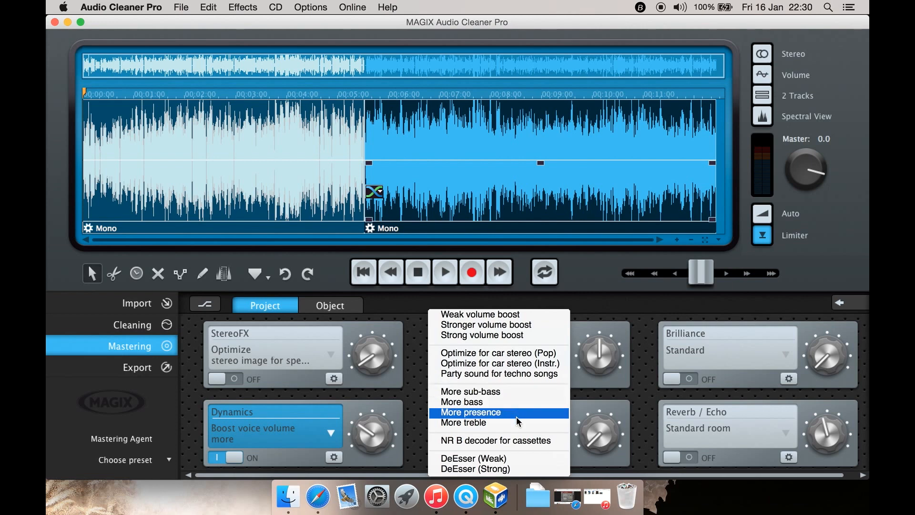
left_click(536, 459)
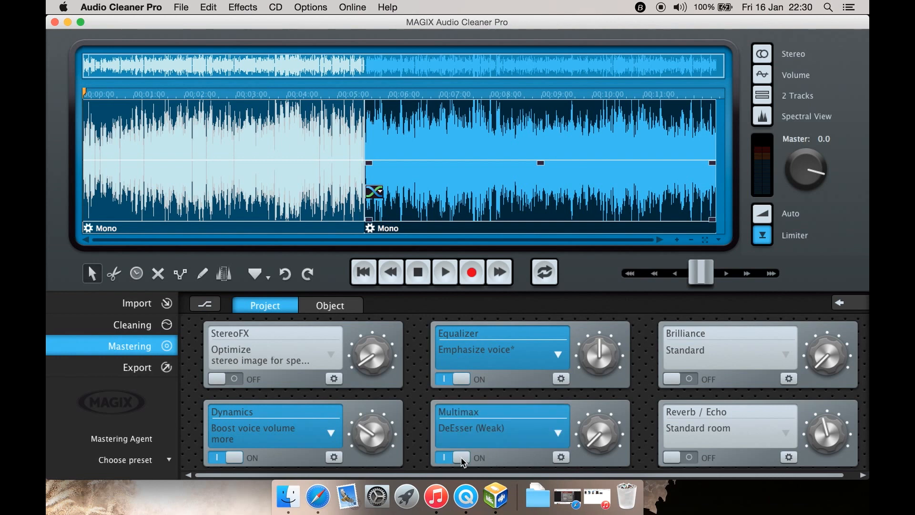
left_click(561, 457)
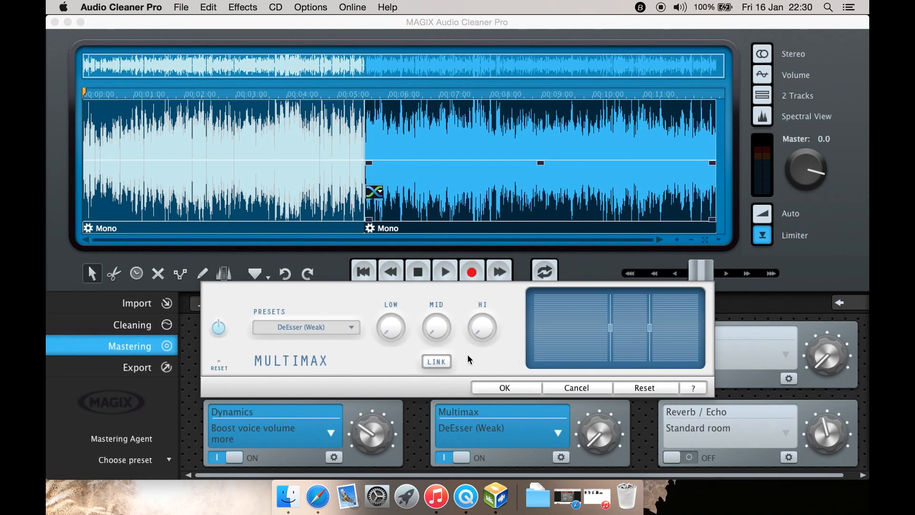
left_click(499, 388)
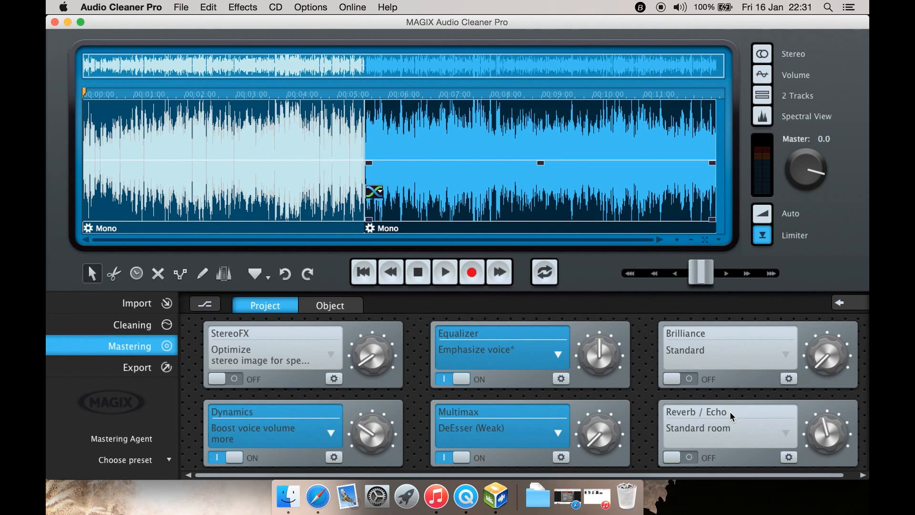
- Switch on Reverb / Echo with the Create echo: studio reverb plate A preset and set its delay preset to Robot-like
left_click(781, 431)
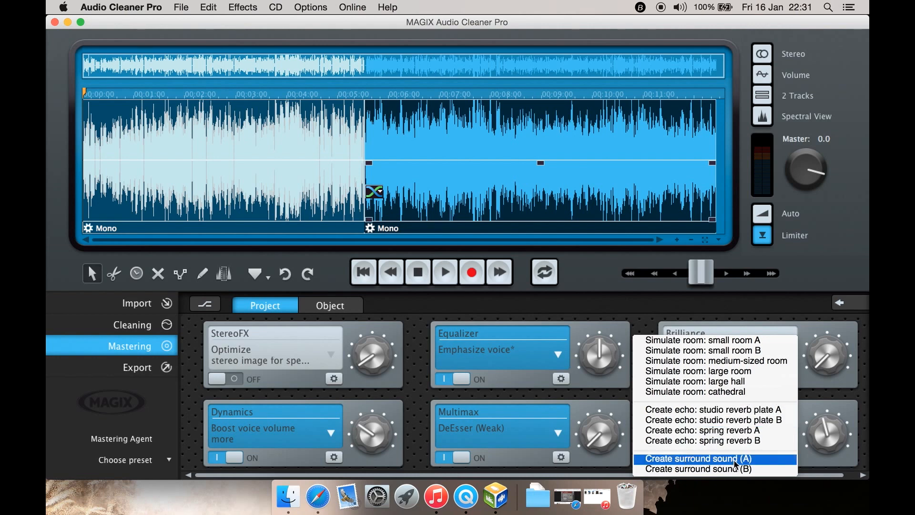
left_click(729, 411)
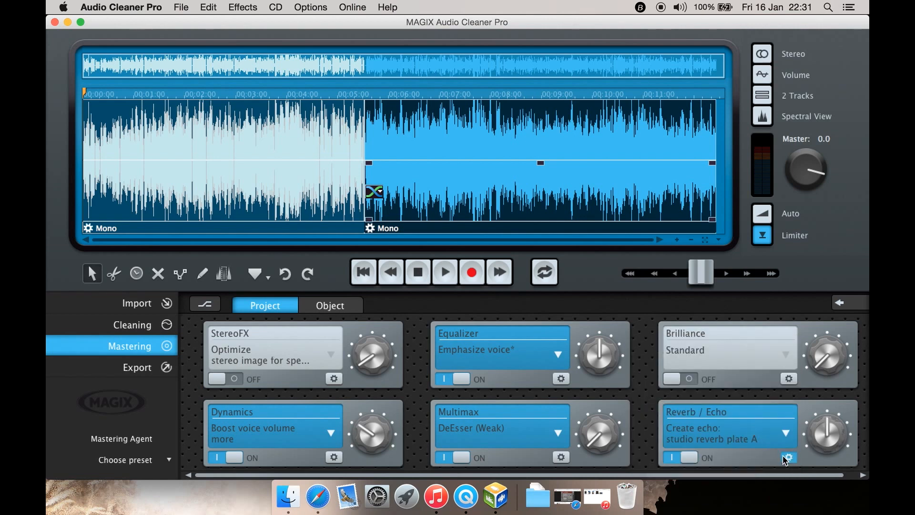
left_click(788, 458)
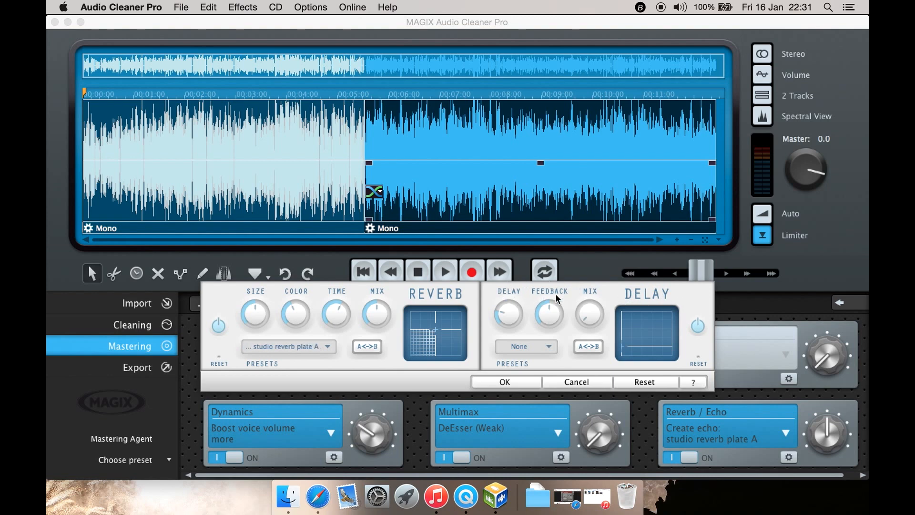
left_click(548, 344)
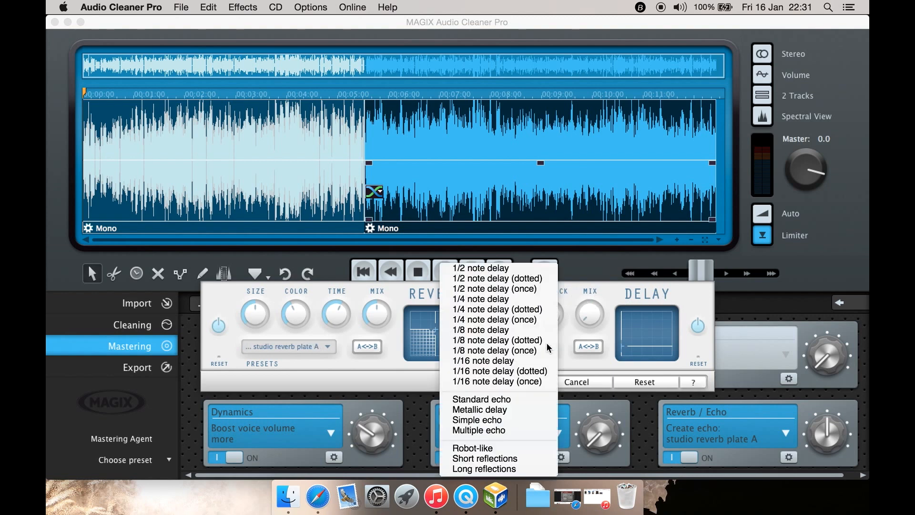
left_click(510, 447)
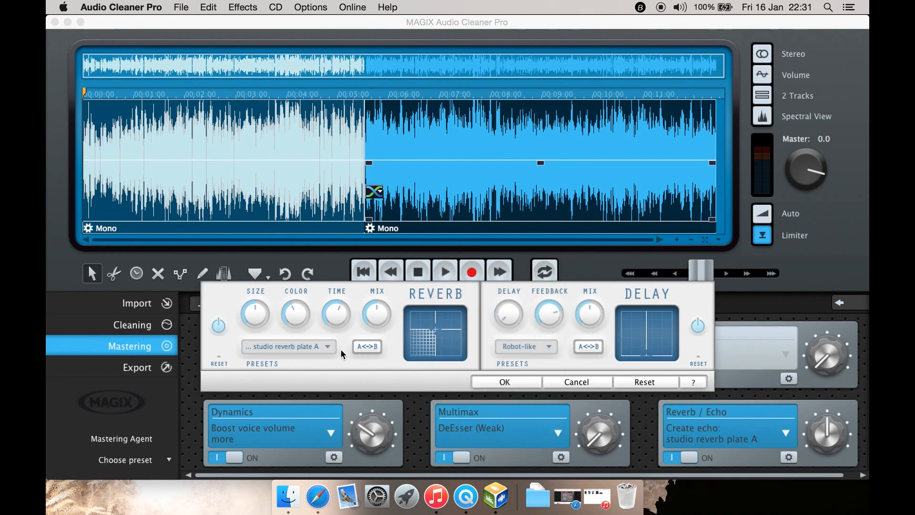
- Review the reverb presets without changing the selection, accept the detailed settings, and switch Reverb / Echo off
left_click(328, 343)
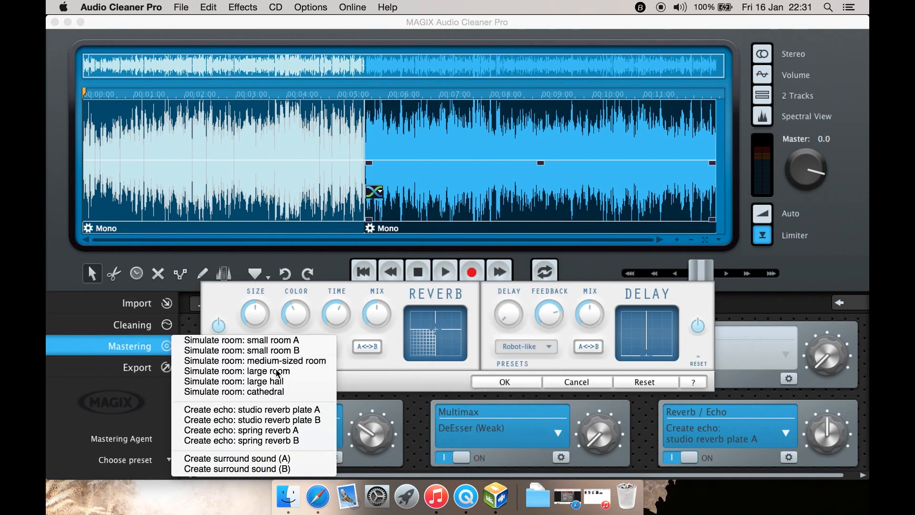
left_click(351, 329)
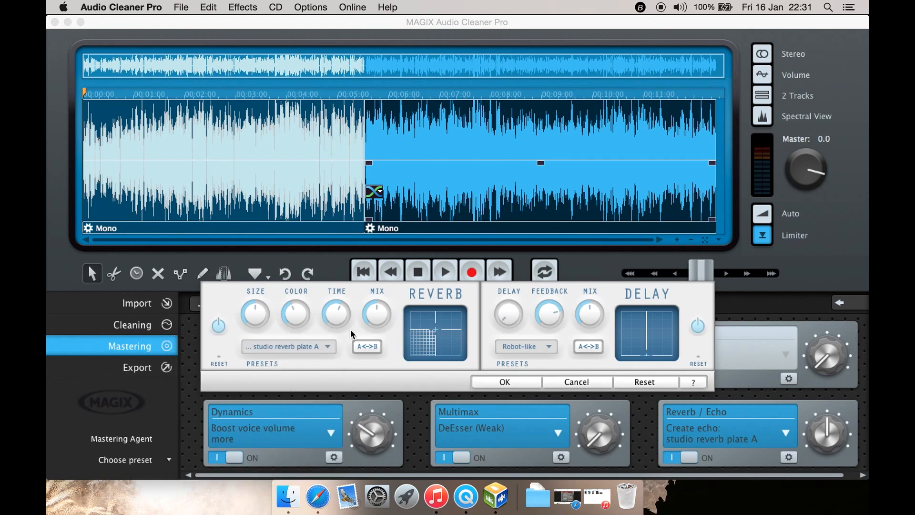
left_click(498, 384)
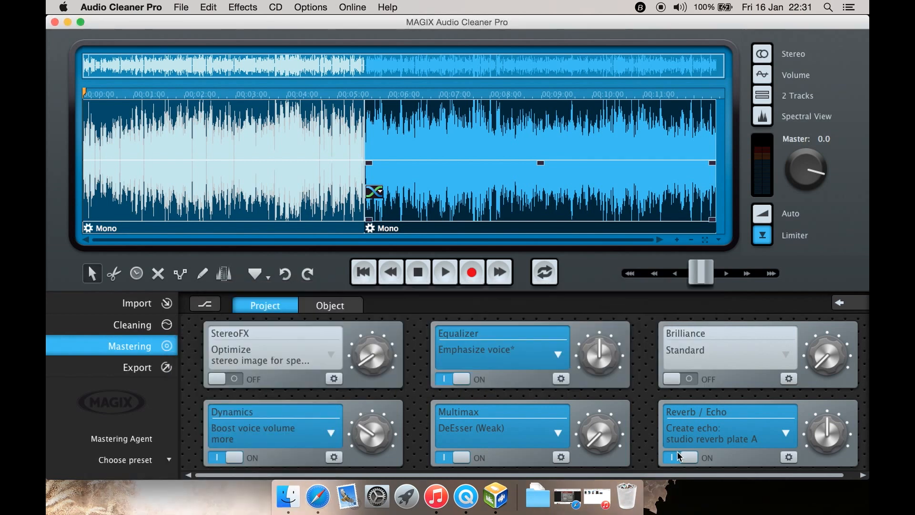
left_click(679, 457)
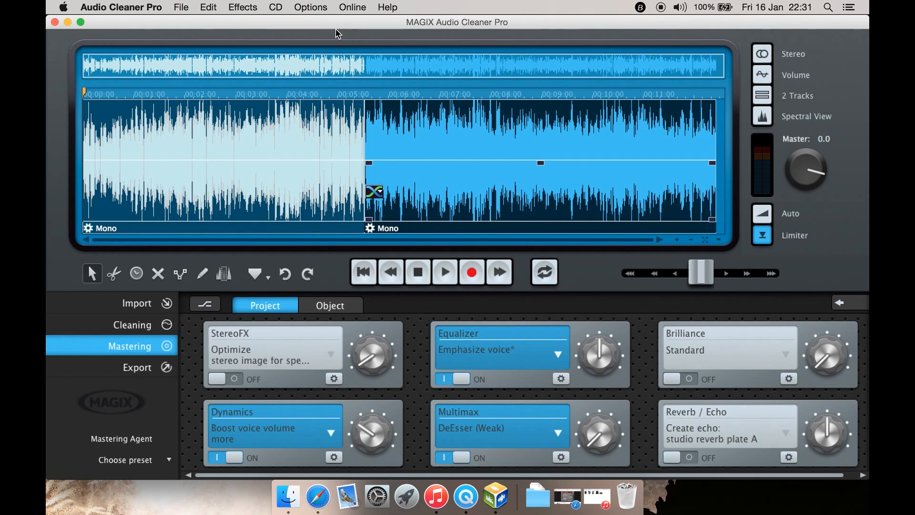
- Look over the project, loading and audio export commands and the editing commands, including Remove pauses and Apply all realtime effects
left_click(161, 8)
left_click(161, 8)
left_click(185, 8)
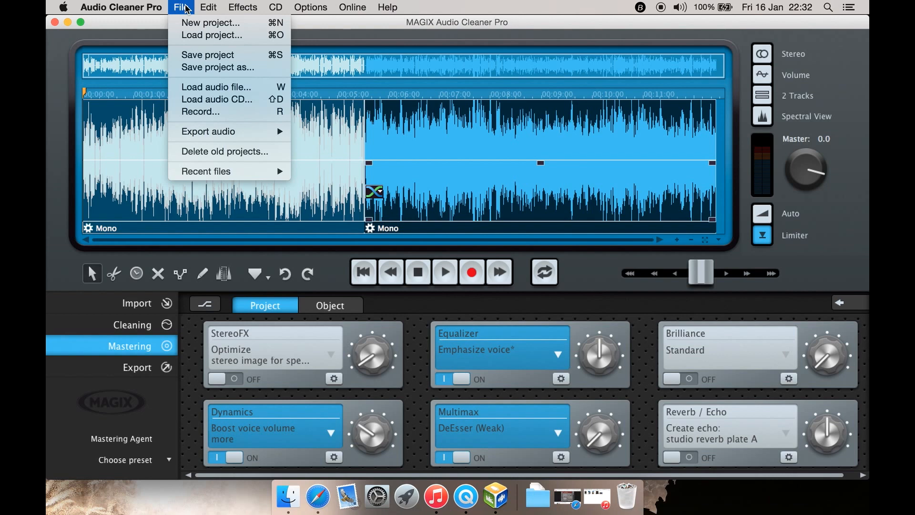
mouse_move(235, 135)
mouse_move(209, 6)
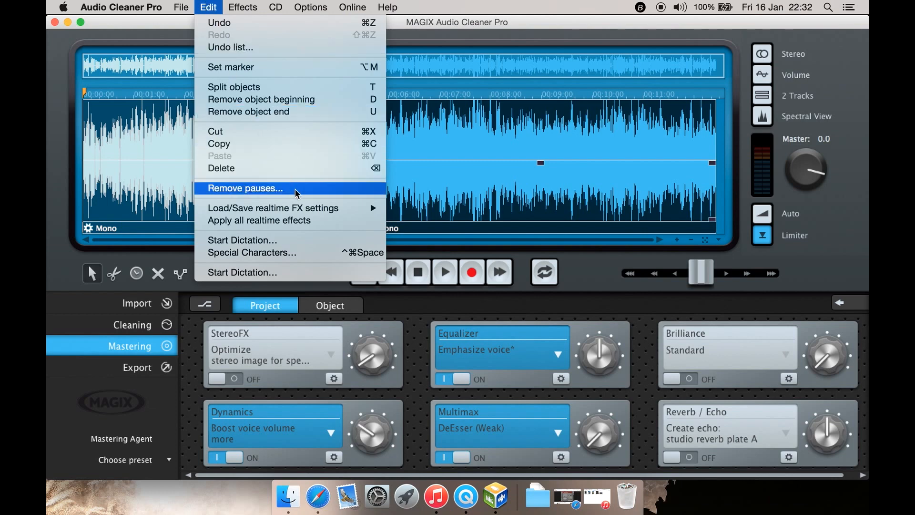
mouse_move(309, 216)
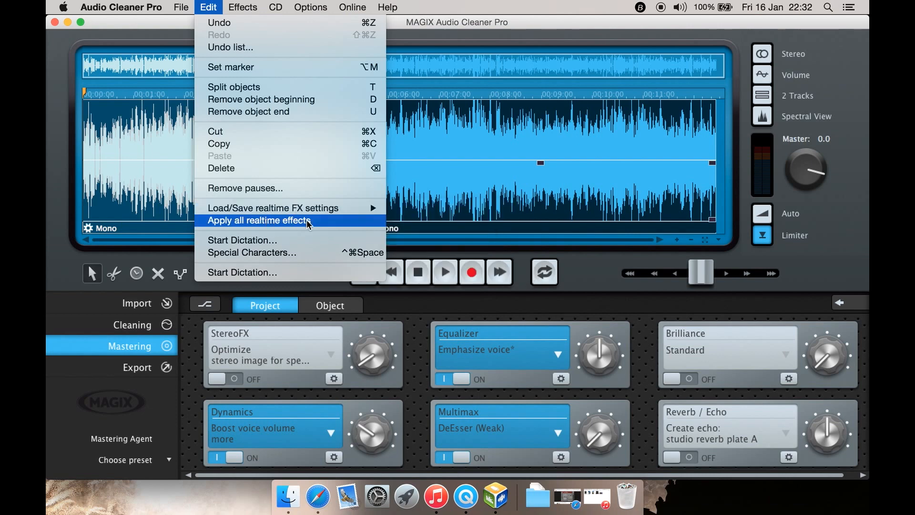
- Open Normalize object volume and set the target level to -1 dB
mouse_move(252, 8)
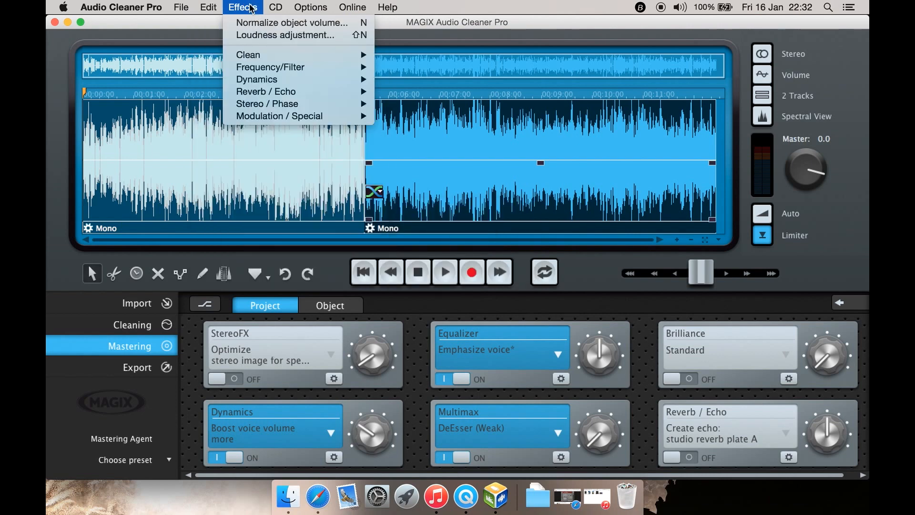
left_click(266, 24)
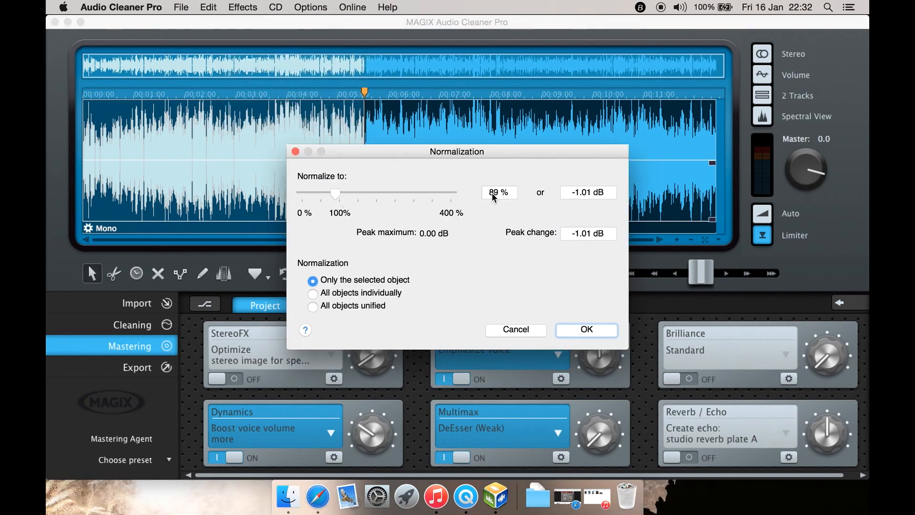
left_click(588, 195)
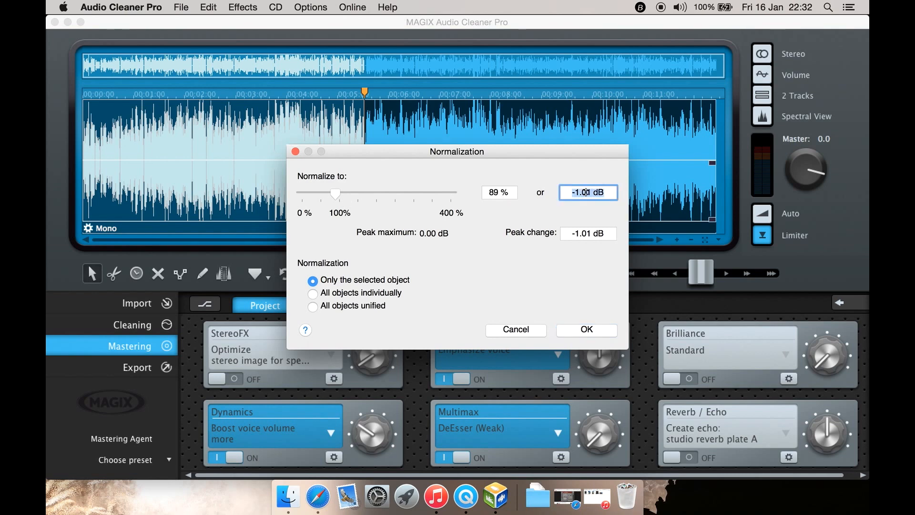
type("00")
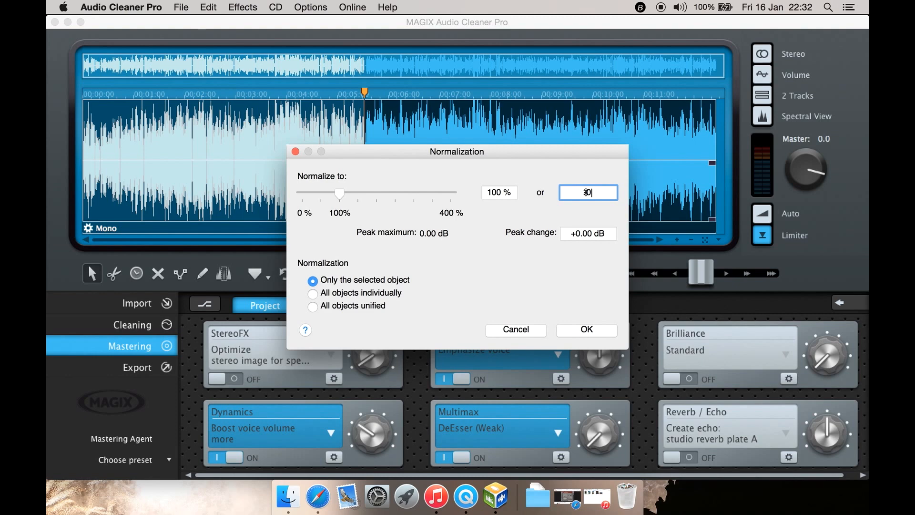
type("1")
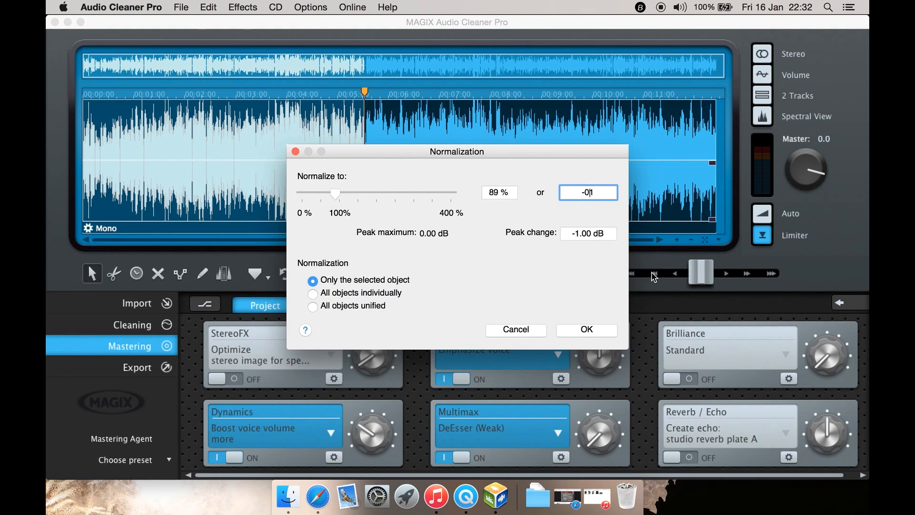
key("BackSpace")
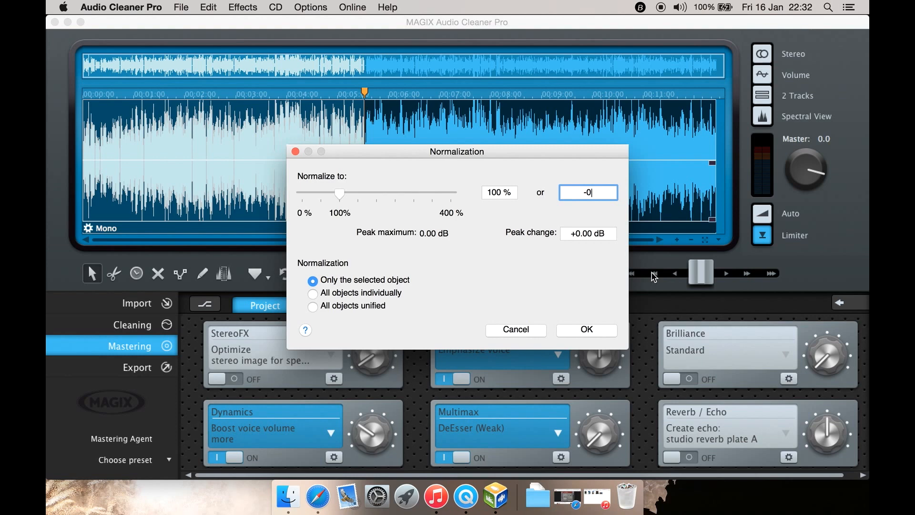
type("1")
key("BackSpace")
key("BackSpace")
type("1")
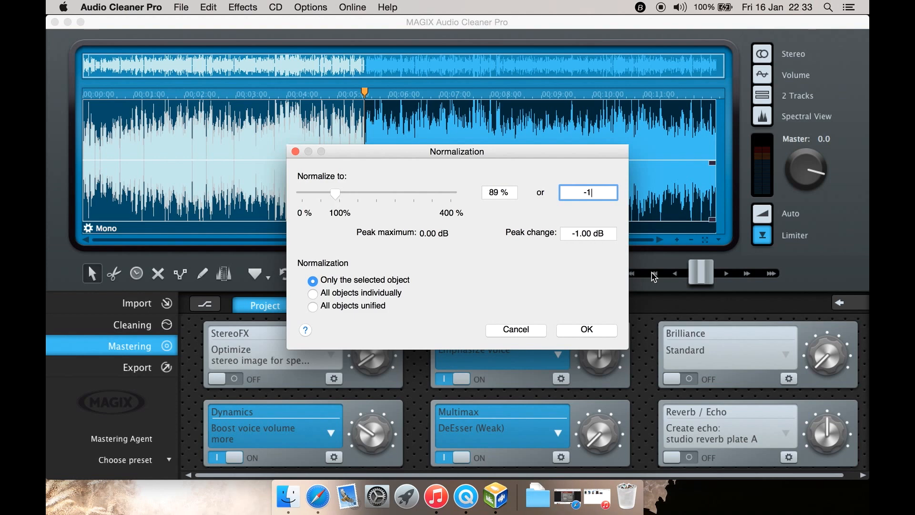
- Choose to normalize all objects individually at 89 % and apply the normalization
left_click(503, 195)
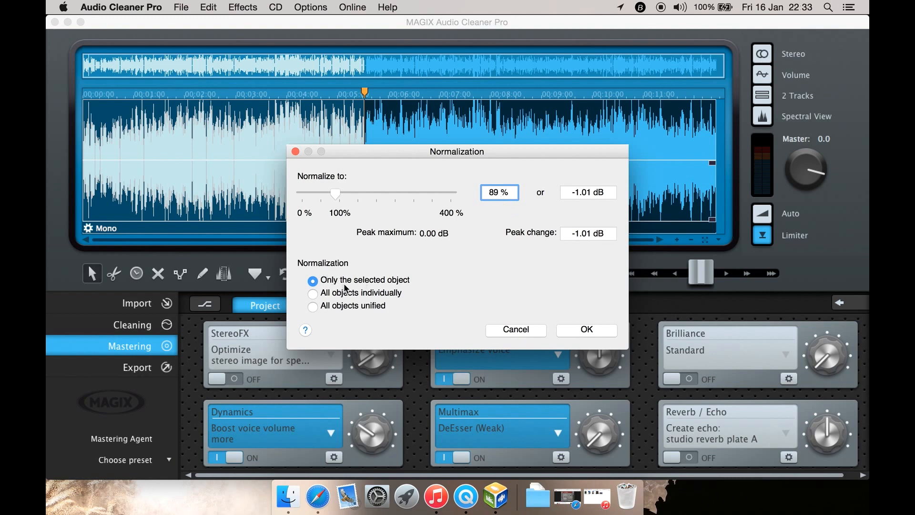
left_click(372, 297)
left_click(569, 334)
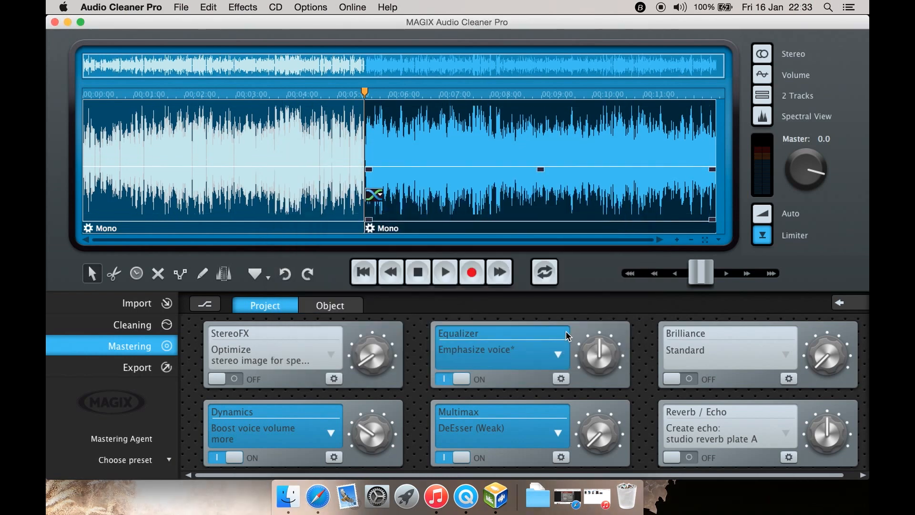
- Review the Loudness adjustment's target volume and adjustment level, and leave it without applying anything
left_click(240, 8)
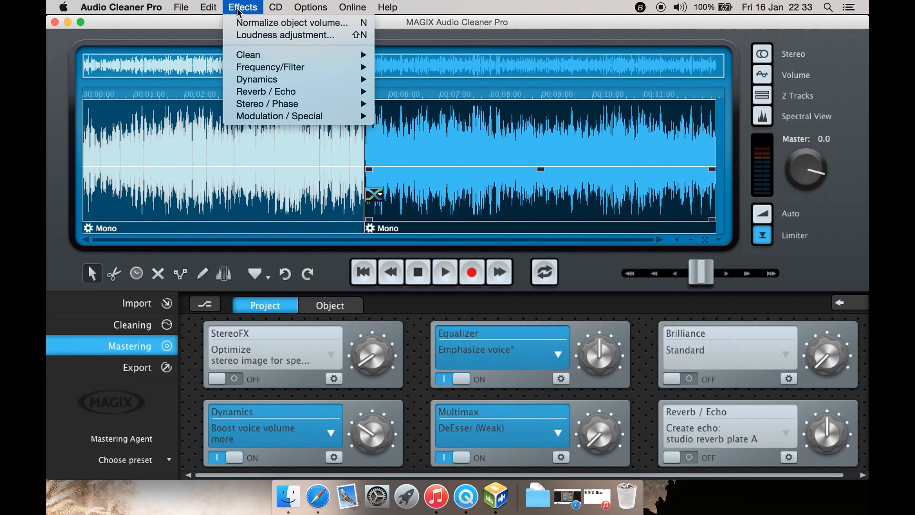
left_click(272, 36)
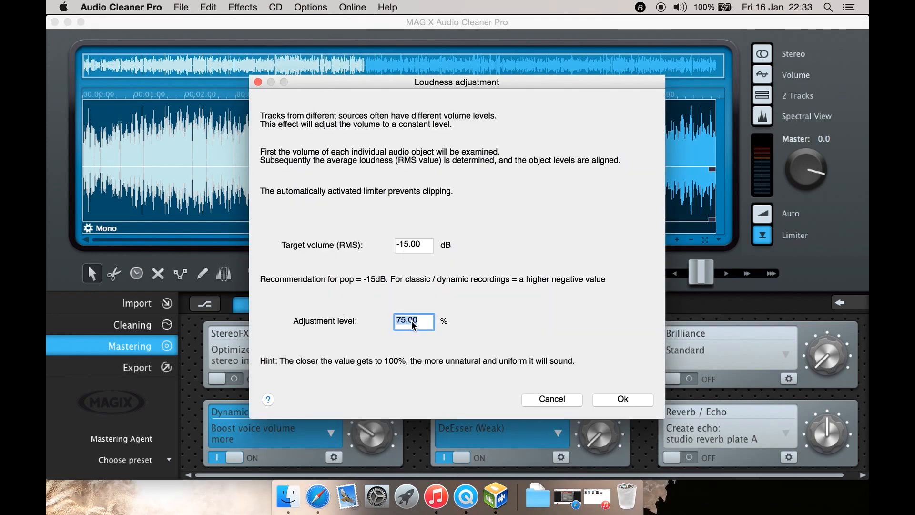
left_click(548, 399)
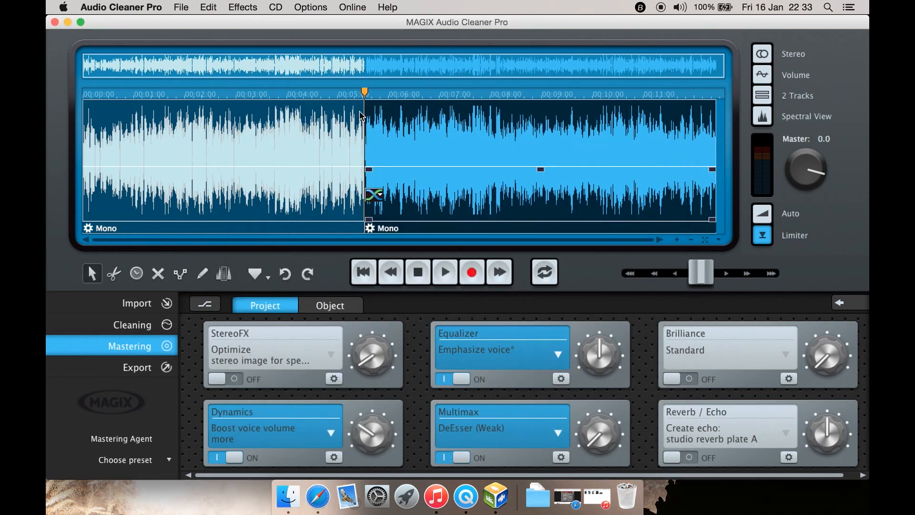
- Look through the effect categories from Clean to Modulation / Special, and review the CD track marker and burning commands
left_click(247, 4)
mouse_move(273, 54)
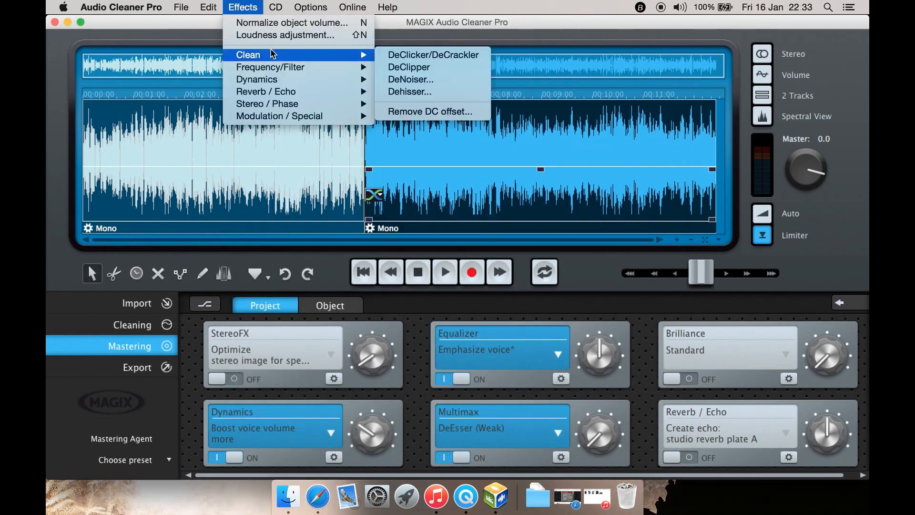
mouse_move(283, 72)
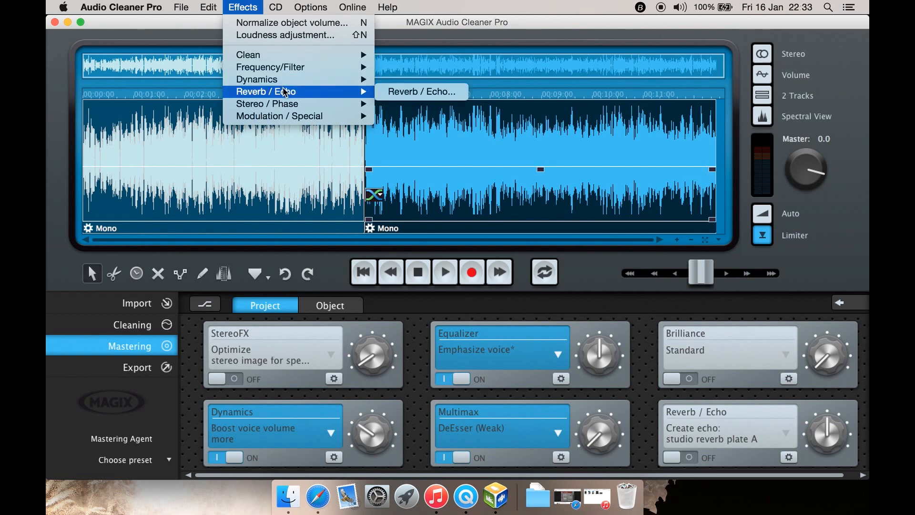
mouse_move(291, 106)
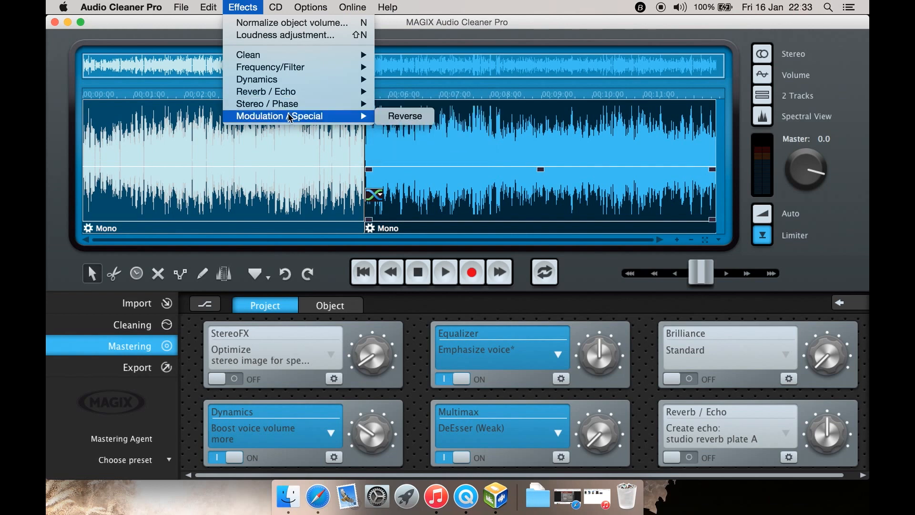
mouse_move(276, 9)
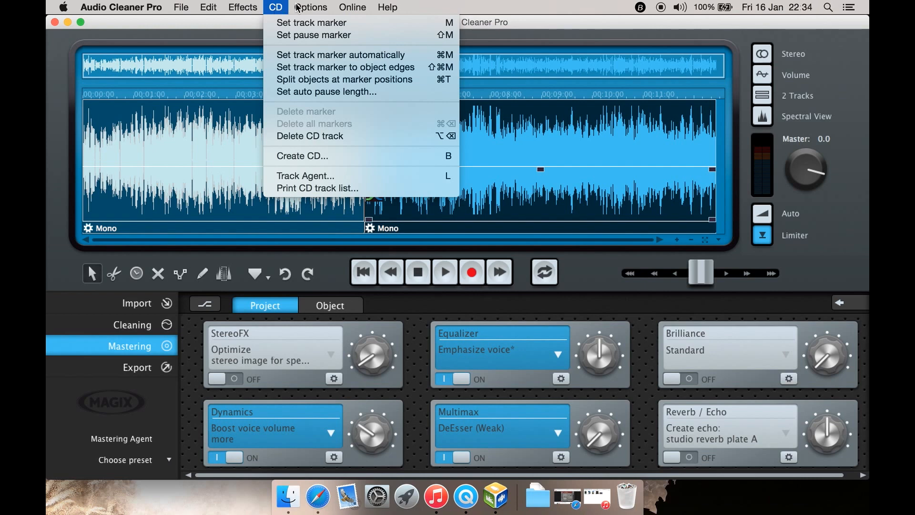
- Activate the zoom mouse mode and magnify the first object's waveform to roughly the 3:20 to 4:40 range
mouse_move(301, 7)
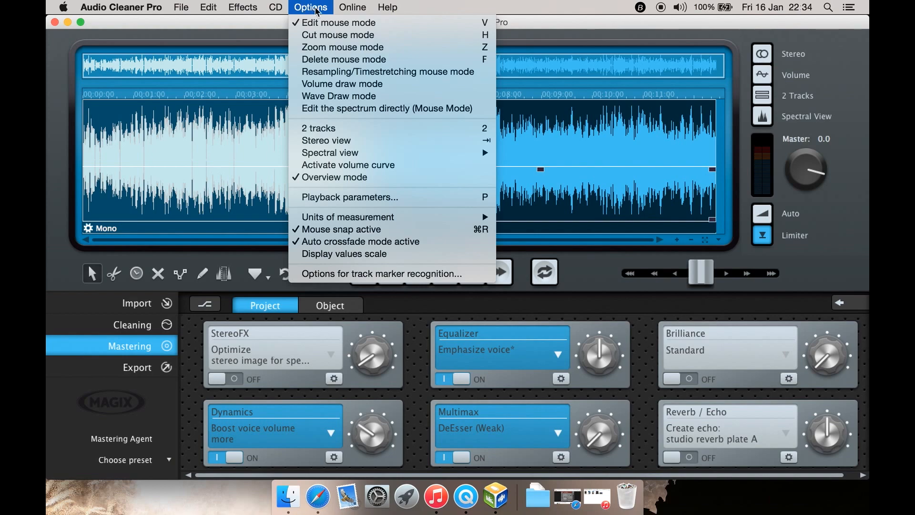
left_click(340, 47)
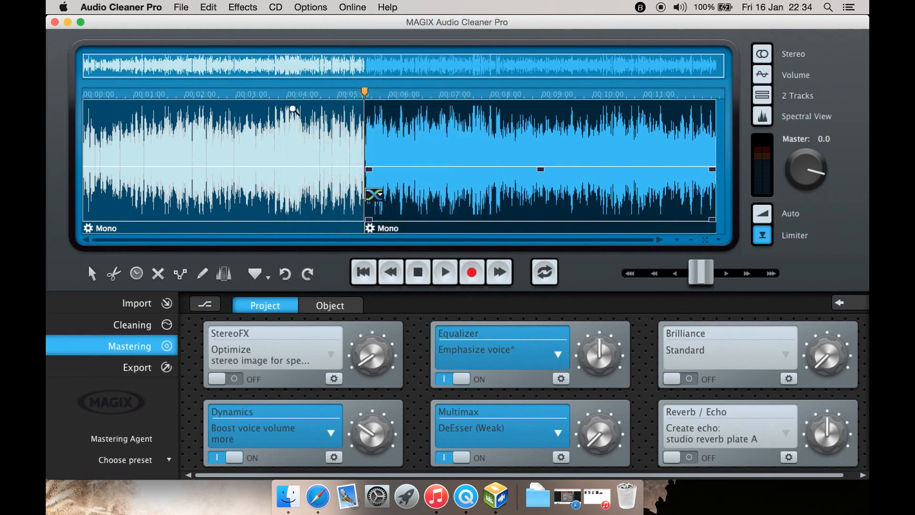
left_click(273, 148)
left_click(273, 148)
left_click(274, 148)
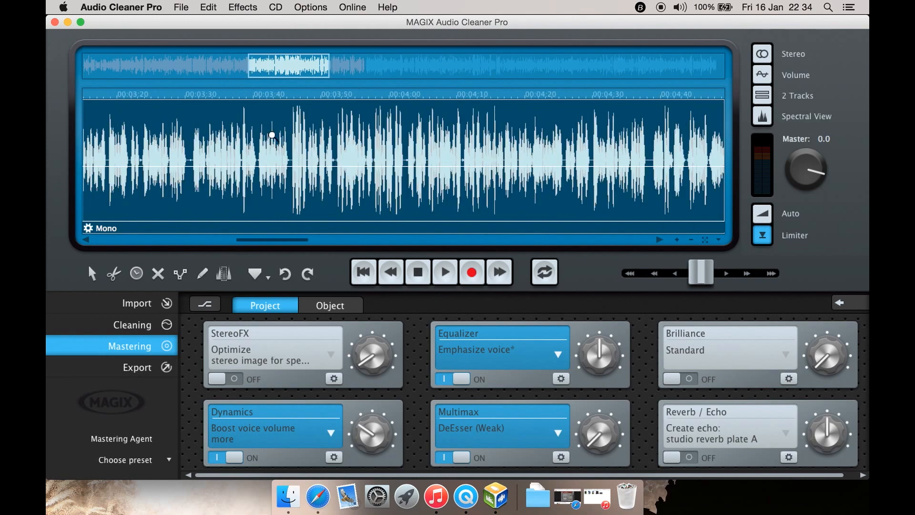
- Set the playback output device to Built-in Output (Default Device), keep the sample rate at 44100, and close the play parameters
left_click(306, 7)
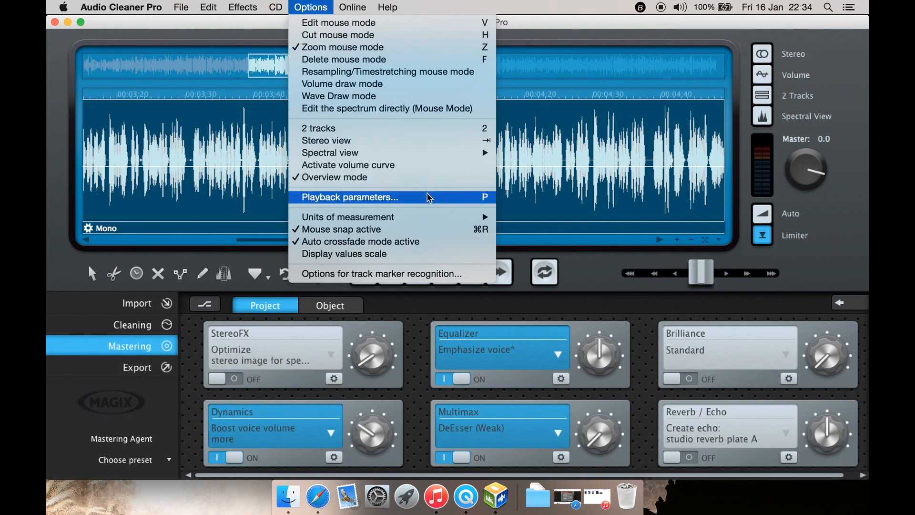
left_click(429, 197)
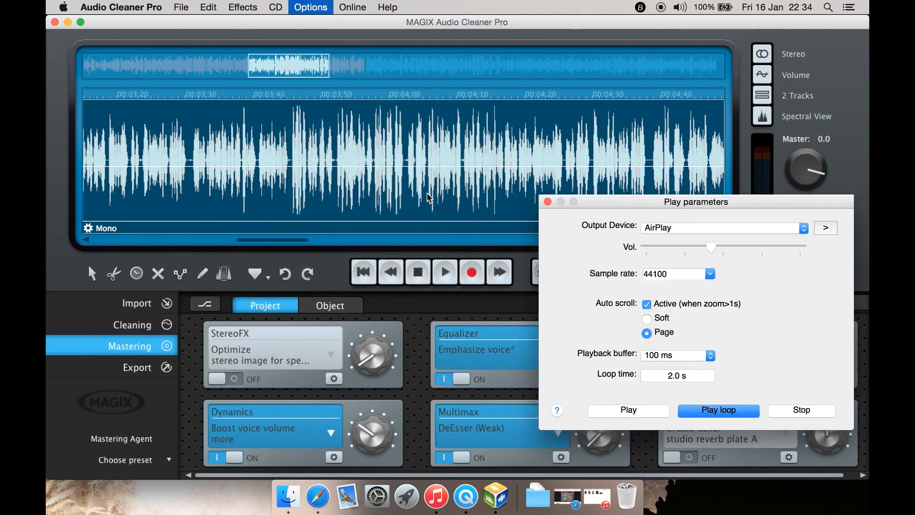
left_click_drag(619, 197, 361, 129)
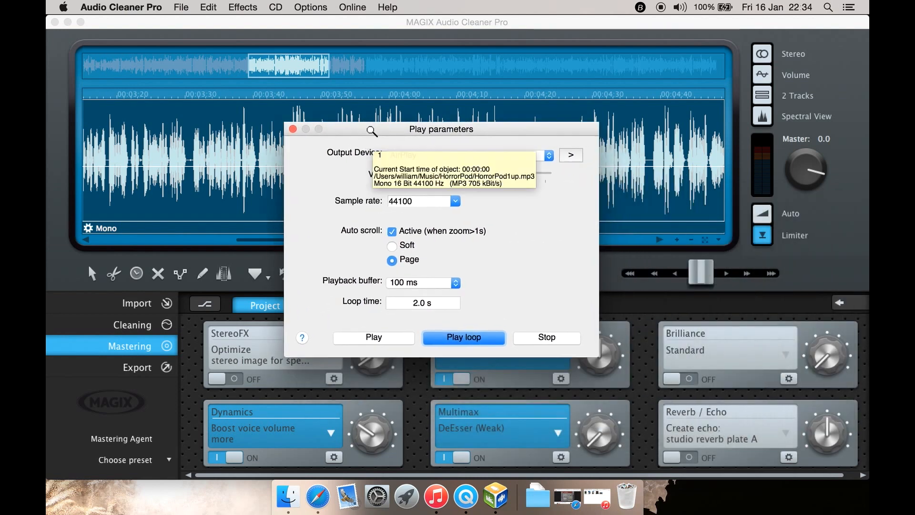
left_click(549, 157)
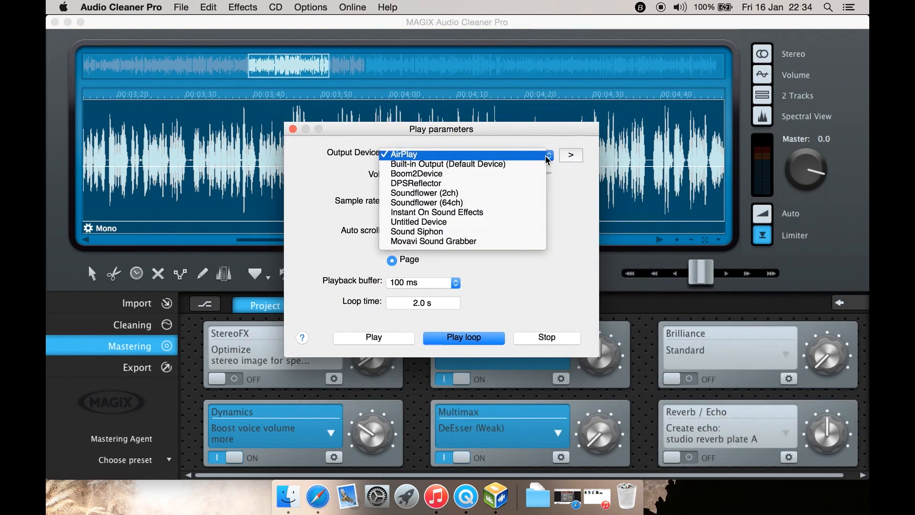
left_click(535, 165)
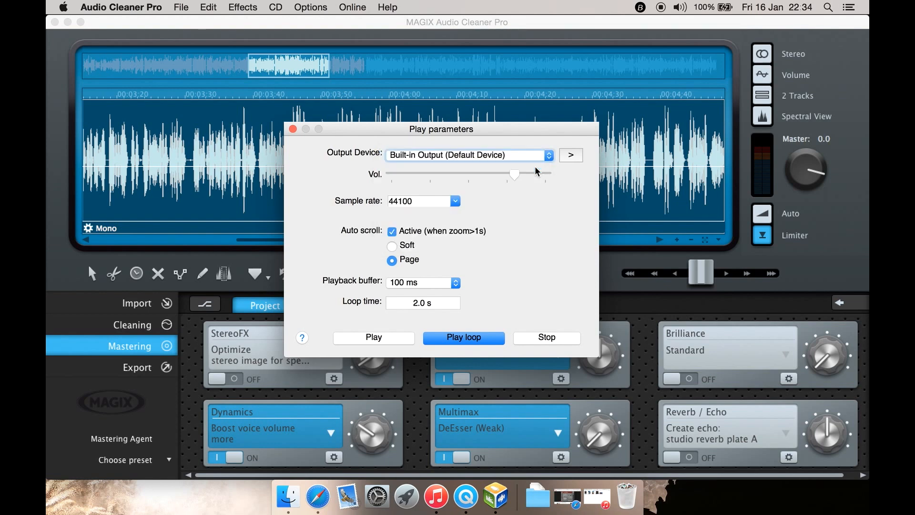
left_click(454, 202)
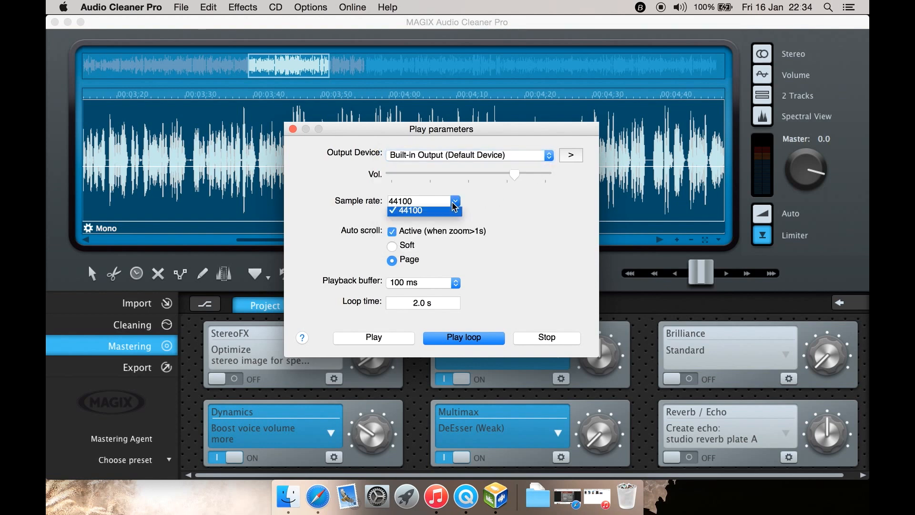
left_click(448, 211)
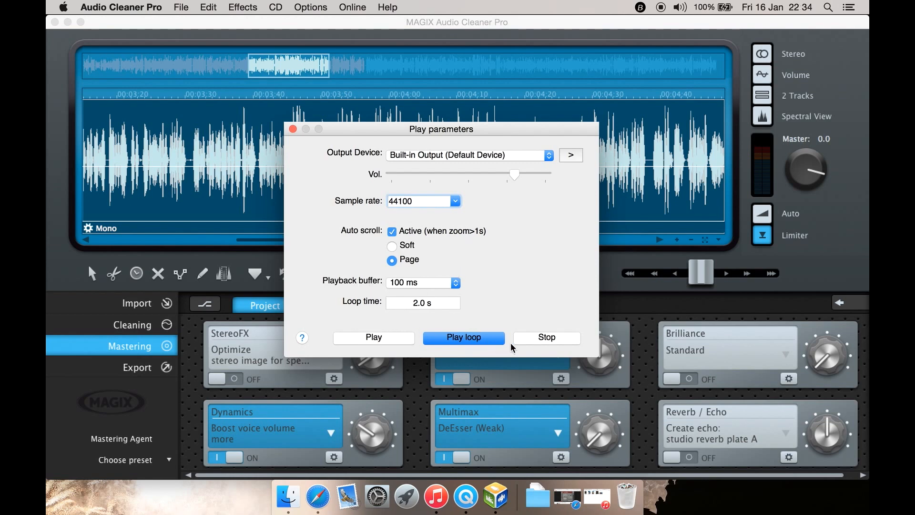
left_click(293, 129)
- Review the units of measurement and the automatic track recognition options, and accept the recognition options as they are
left_click(322, 6)
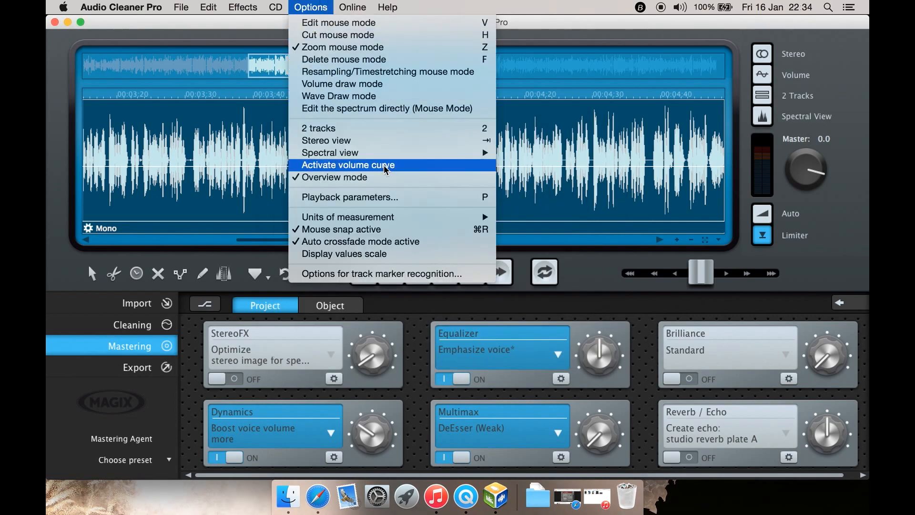
mouse_move(418, 220)
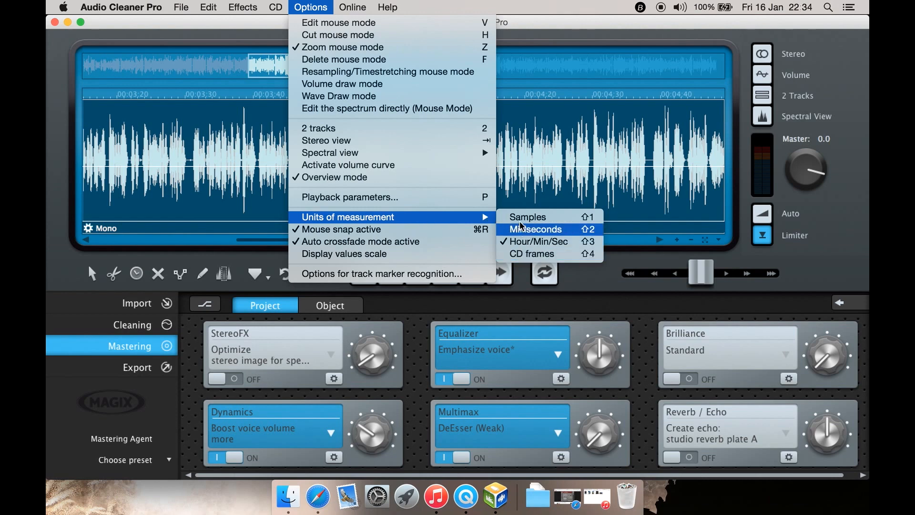
left_click(414, 274)
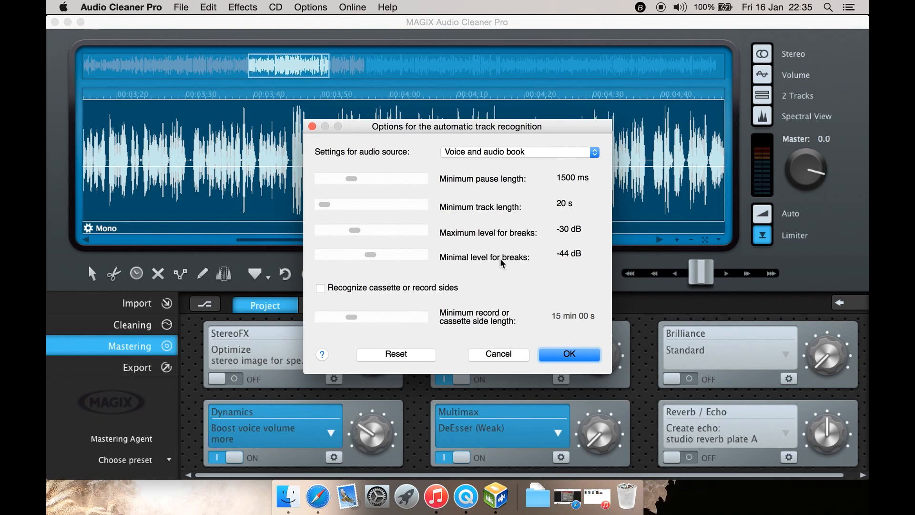
left_click(554, 359)
- Look through the online service commands and the help, manual, tutorial and update commands
left_click(351, 8)
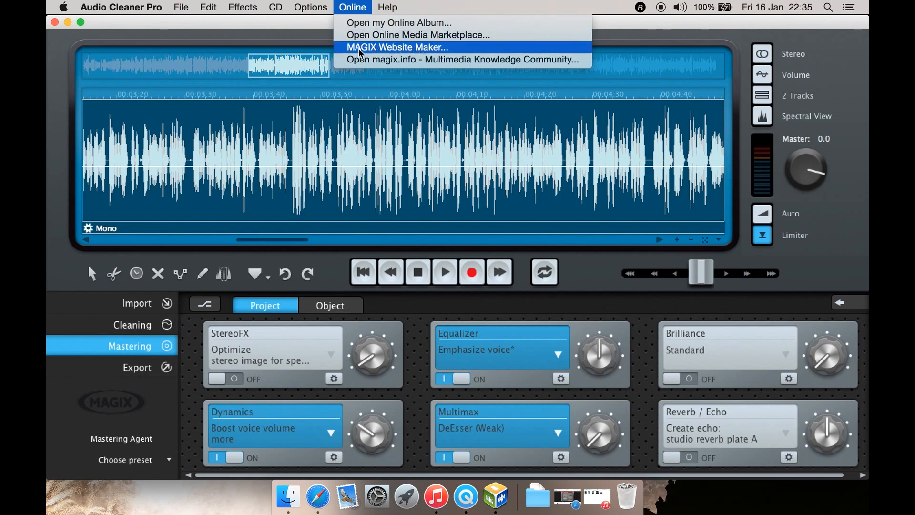
left_click(390, 50)
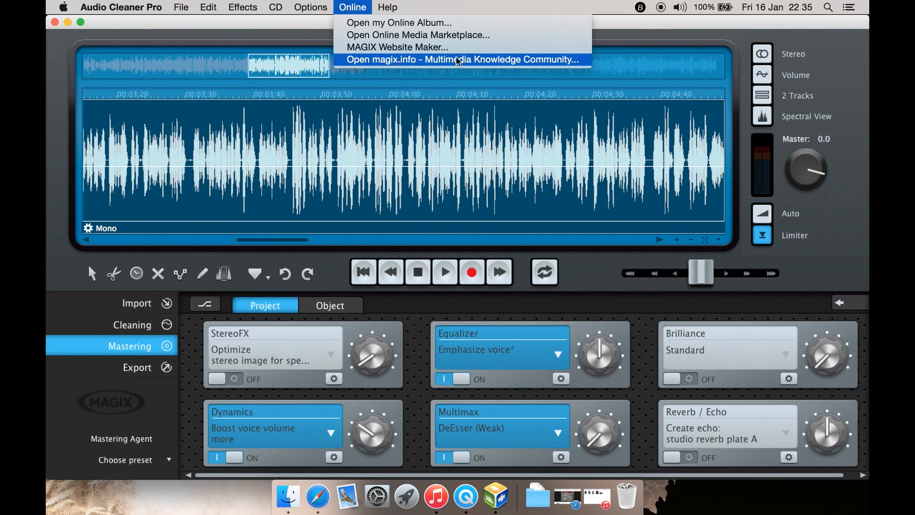
left_click(389, 6)
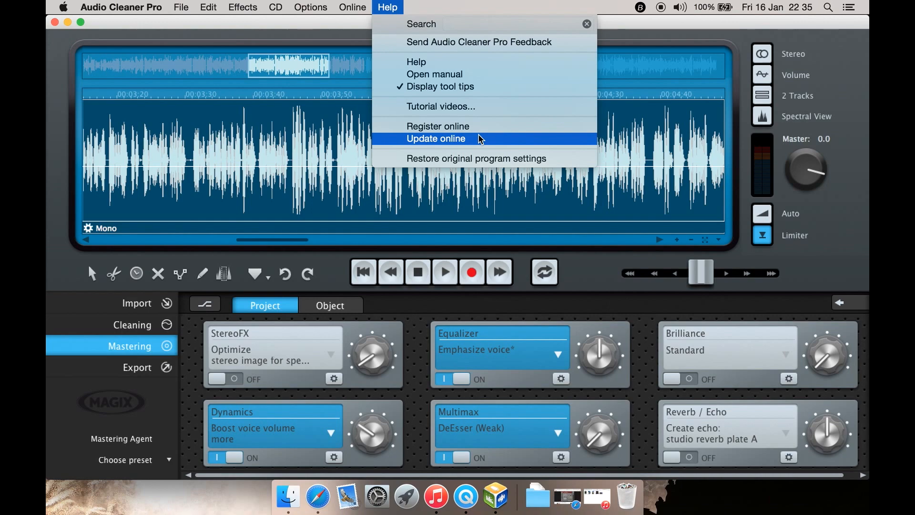
left_click(203, 4)
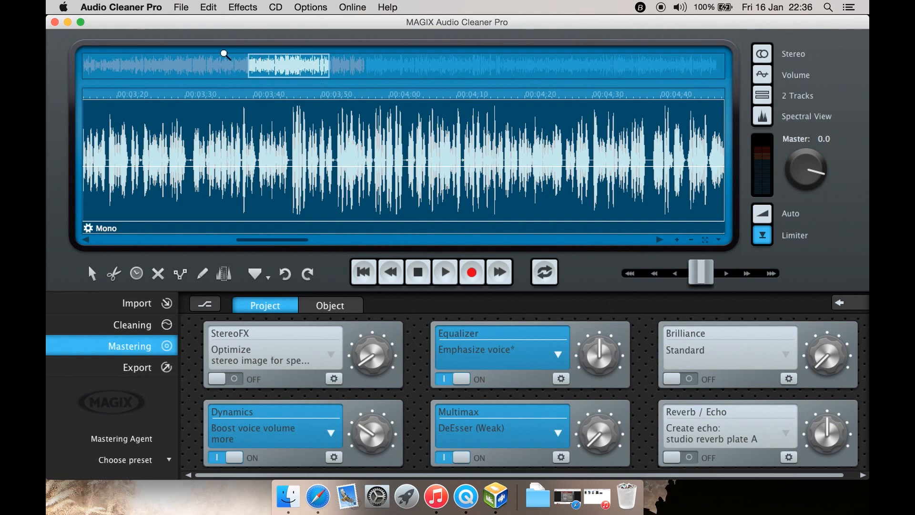
- Open the path settings for new projects and leave them without making changes
left_click(149, 10)
left_click(143, 43)
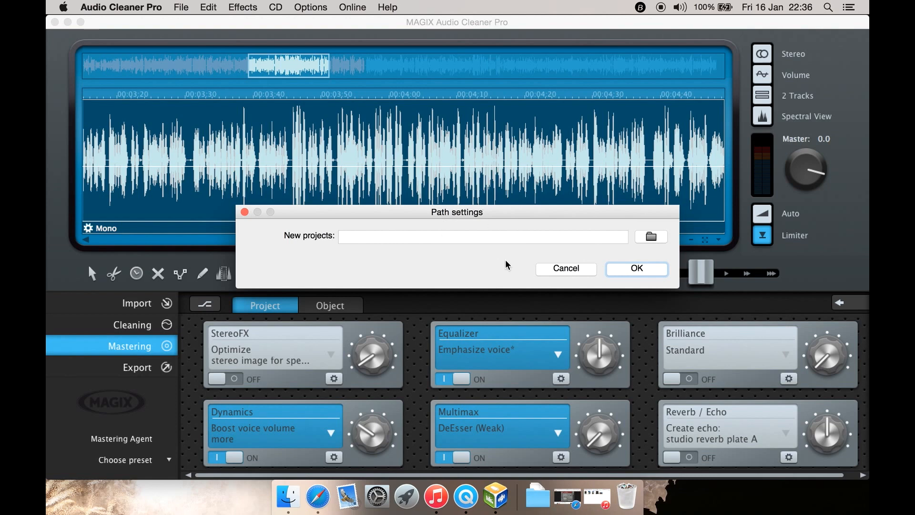
left_click(567, 270)
- Switch to the Export section, check the audio export command, and open the export dialog for WAV and other file formats
left_click(173, 367)
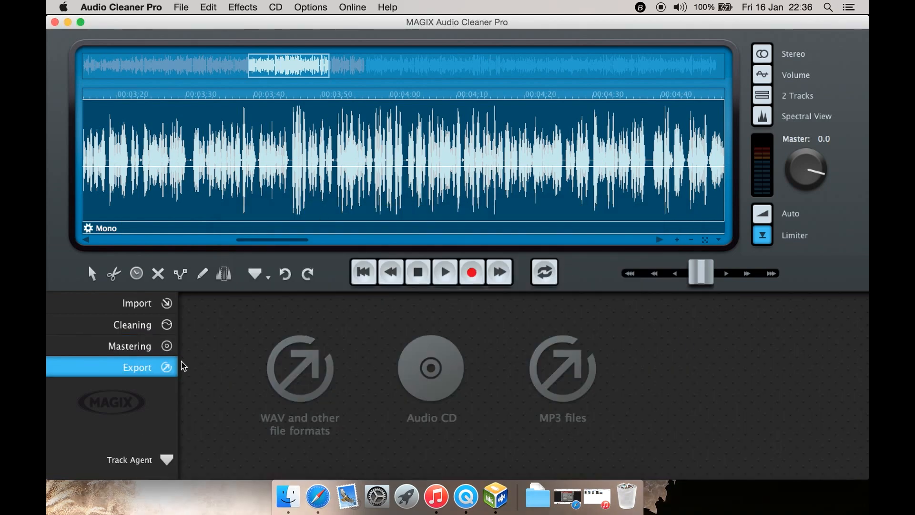
left_click(182, 7)
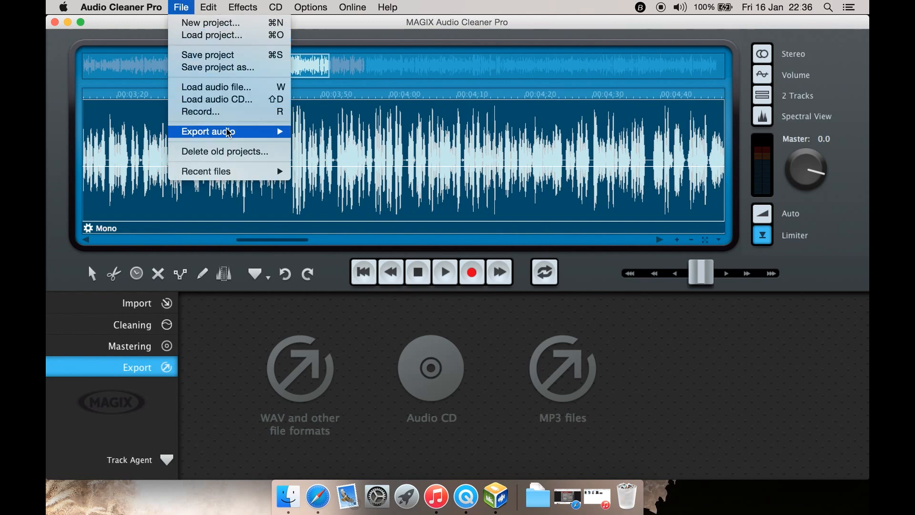
left_click(175, 3)
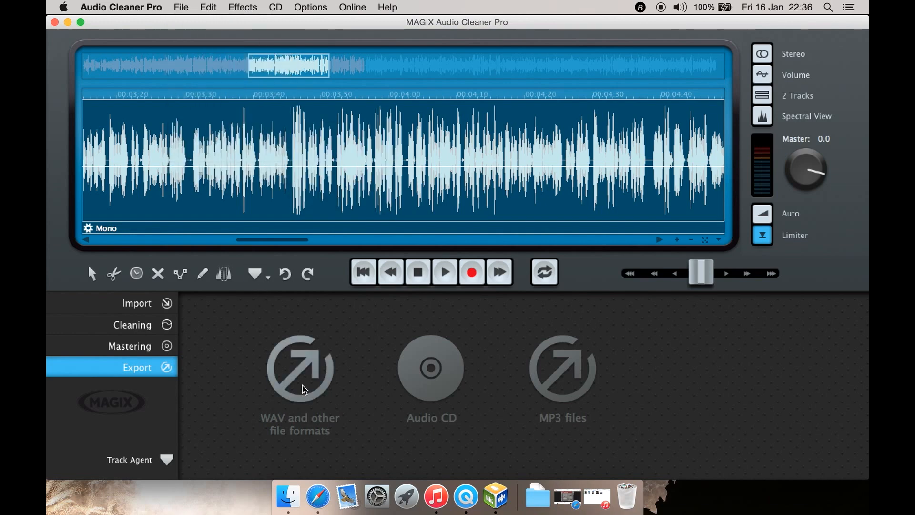
left_click(305, 401)
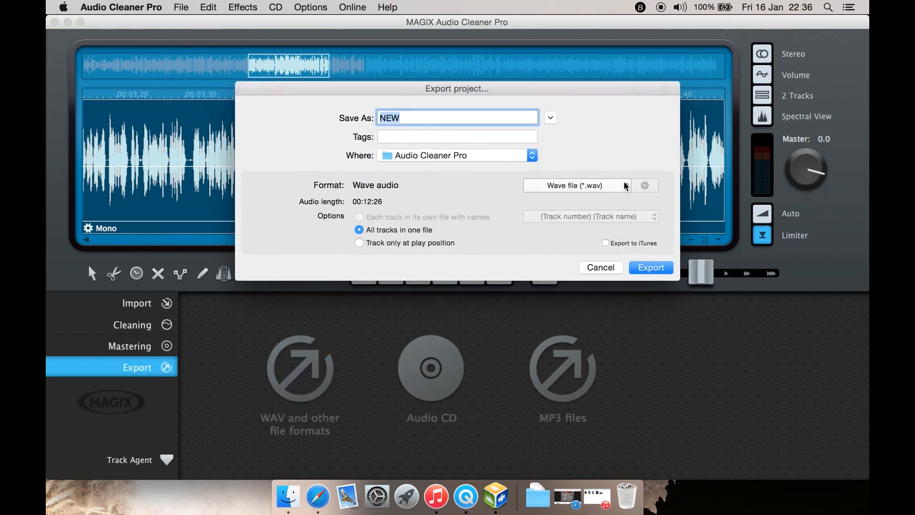
- Choose MP3 file as the export format, review its bit rate and encoder options, and cancel the MP3 settings
left_click(623, 187)
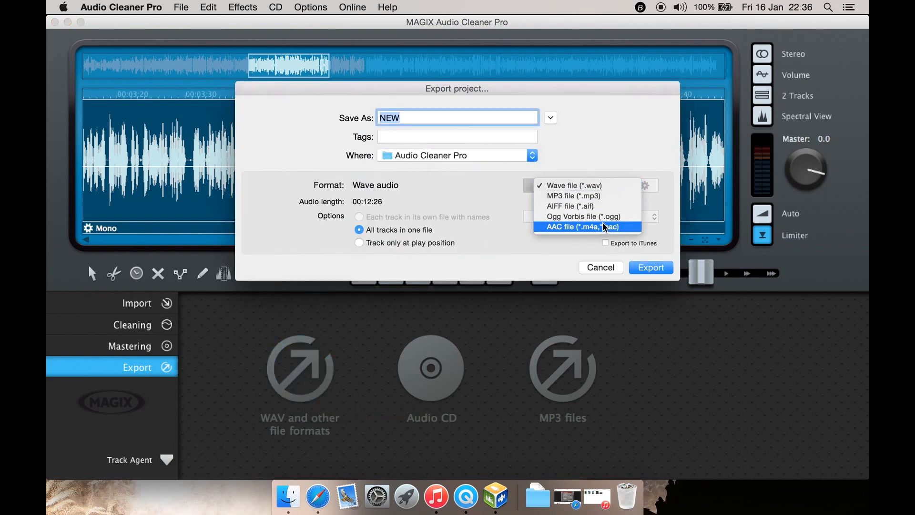
left_click(603, 196)
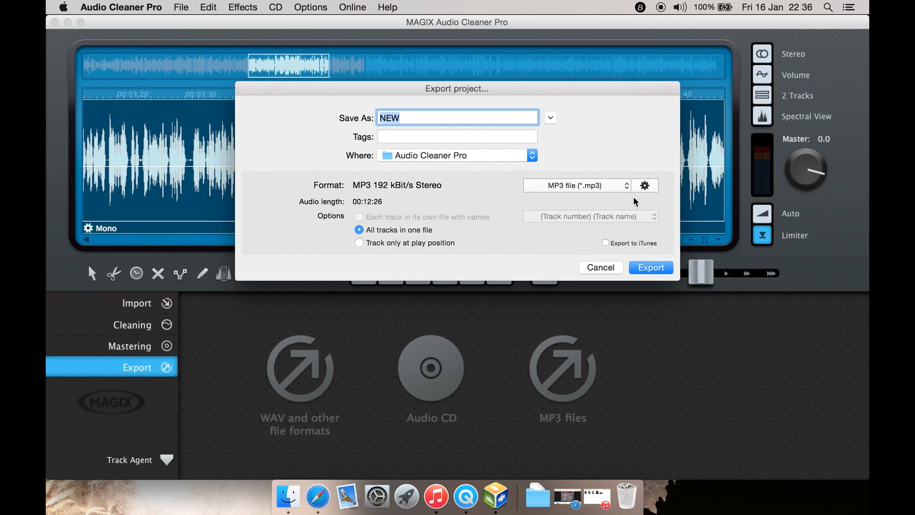
left_click(647, 187)
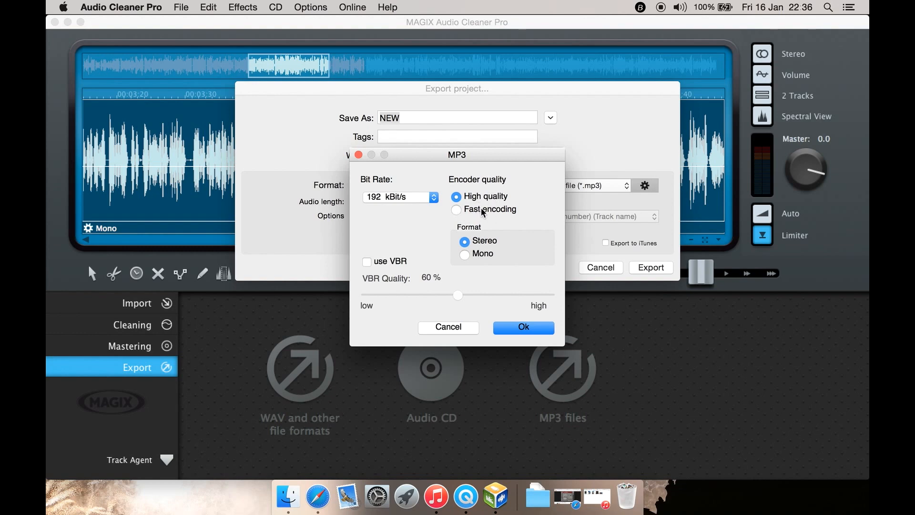
left_click(404, 197)
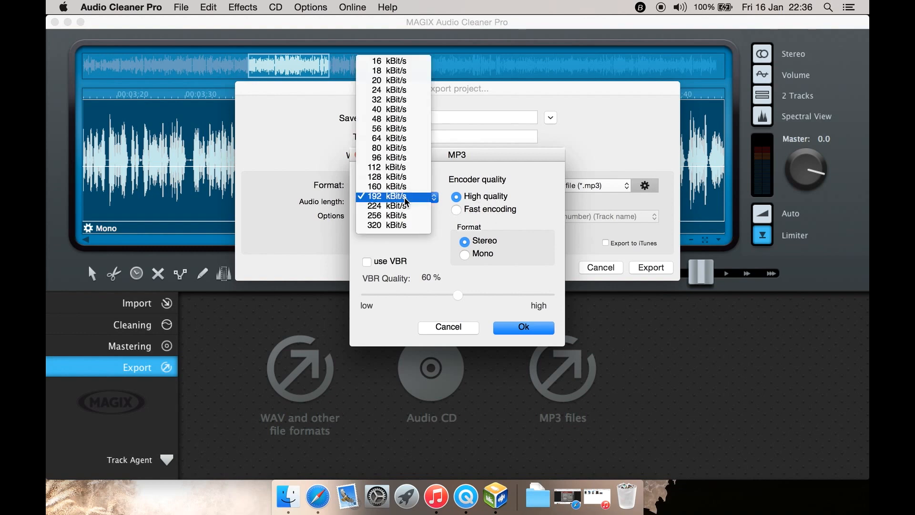
left_click(423, 253)
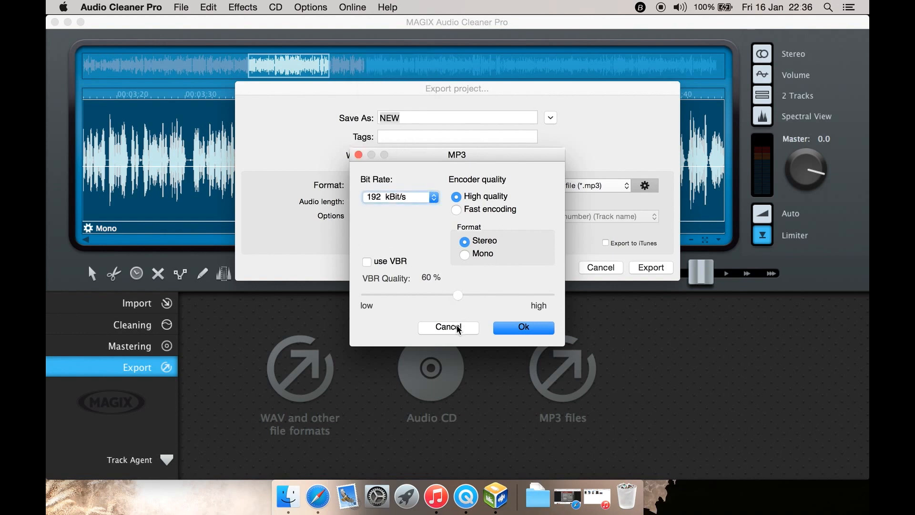
left_click(457, 328)
- Set the export format back to Wave file and cancel the export
left_click(579, 185)
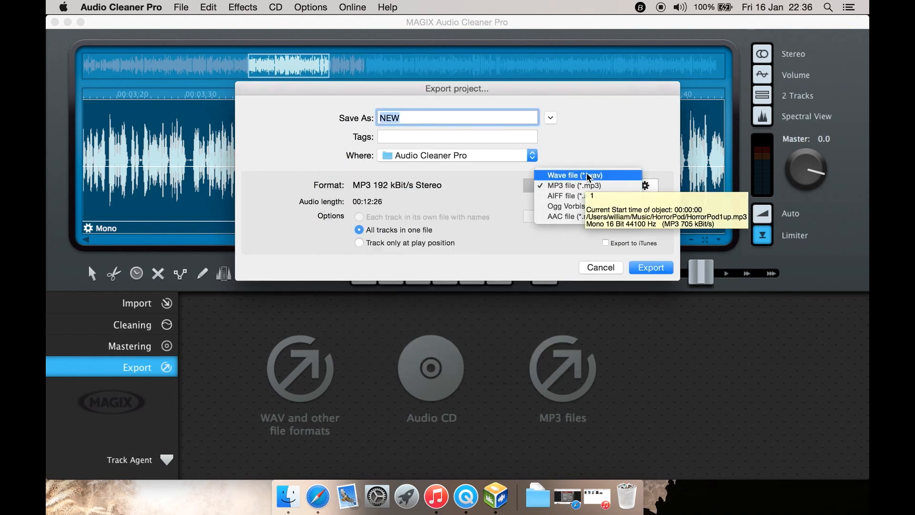
left_click(588, 176)
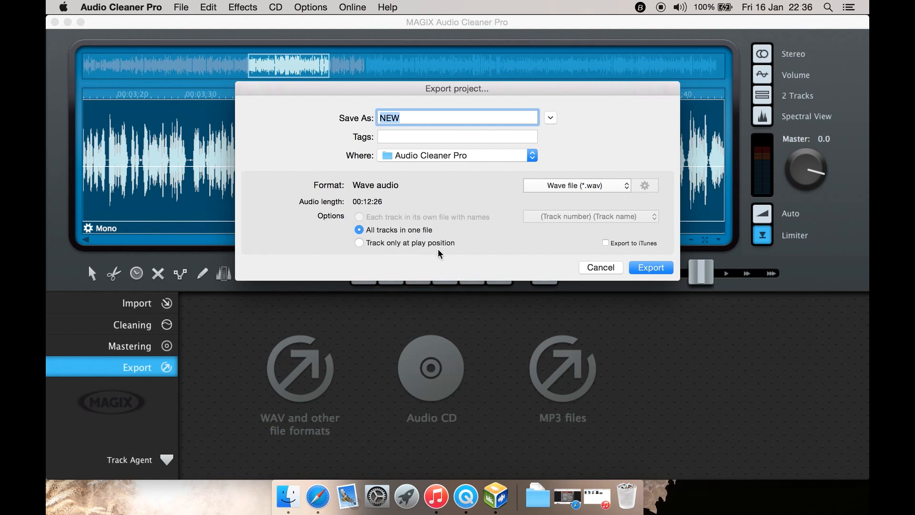
left_click(589, 266)
- Open the MP3 files export, check the available file formats, and cancel without exporting
left_click(571, 373)
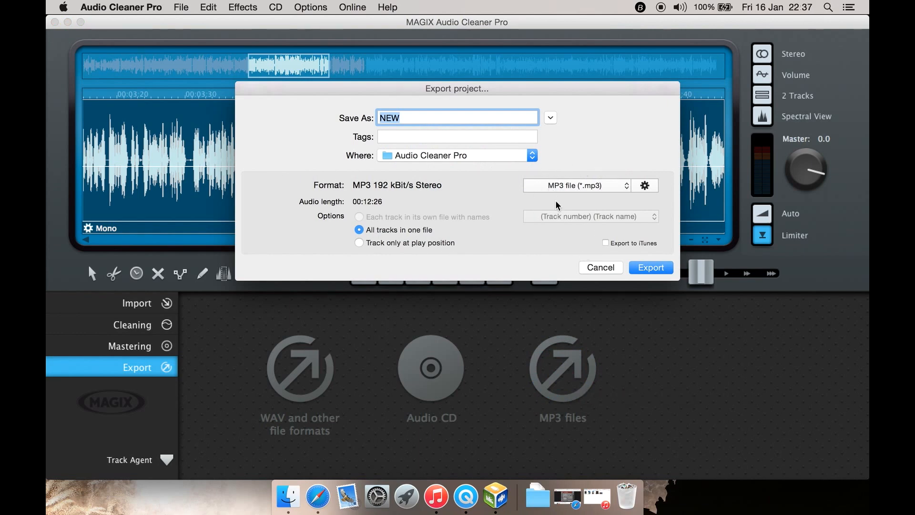
left_click(599, 186)
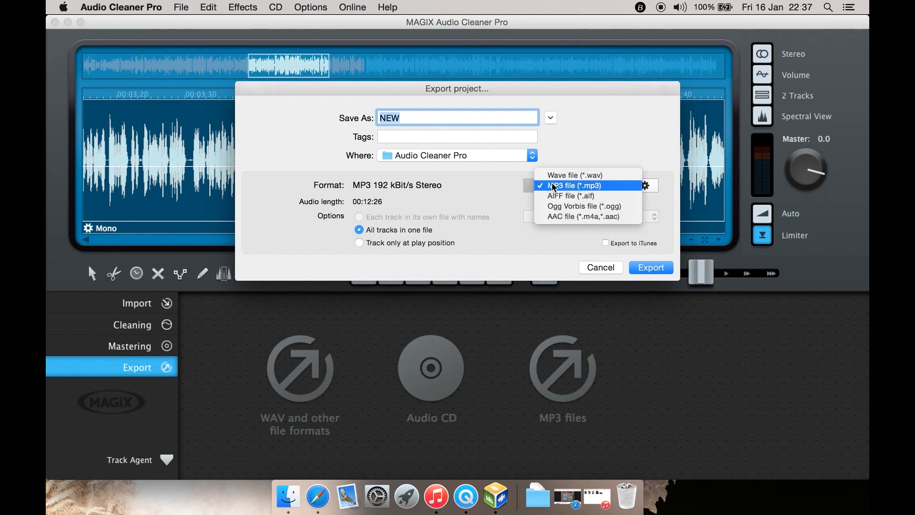
left_click(521, 243)
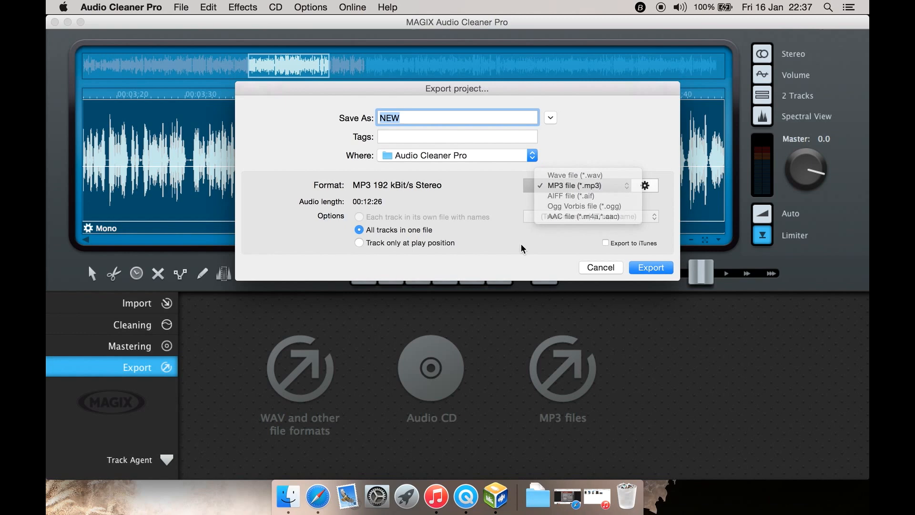
left_click(601, 266)
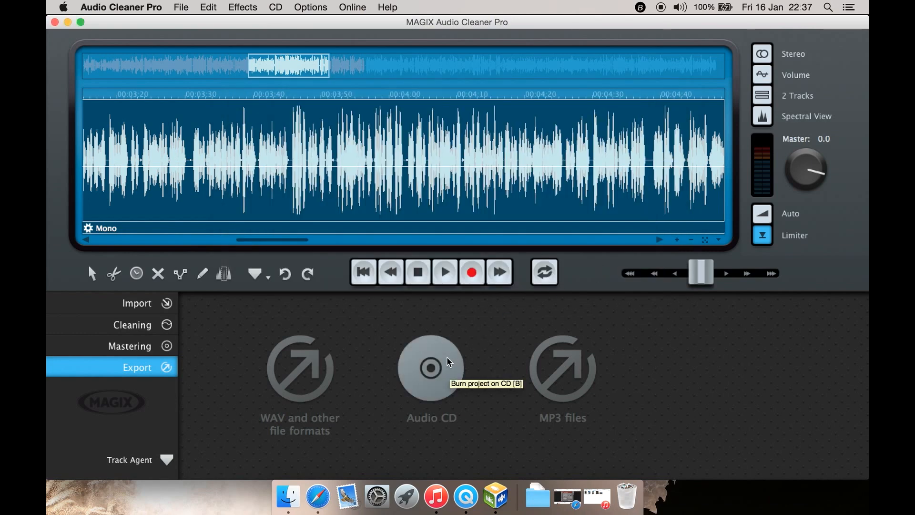
- Open the audio CD creation dialog and review the Track Agent's marker position and ID3 tag settings
left_click(447, 356)
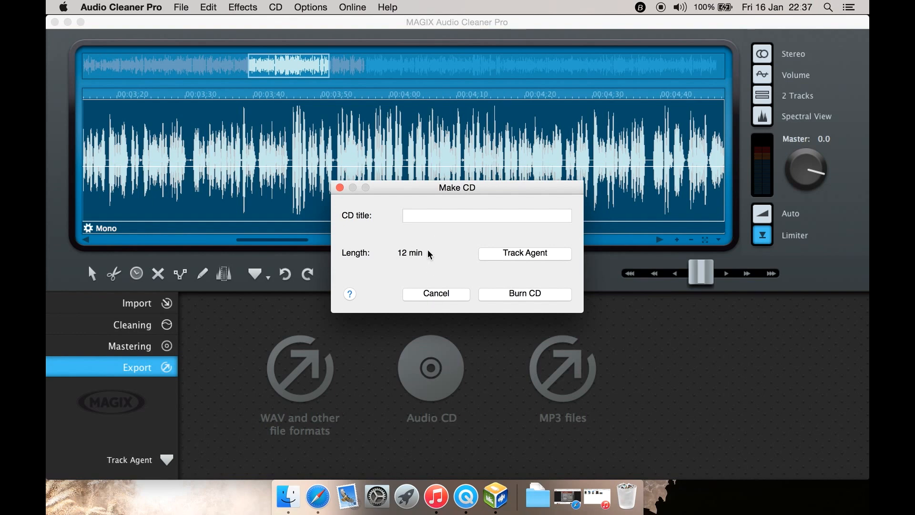
left_click(465, 215)
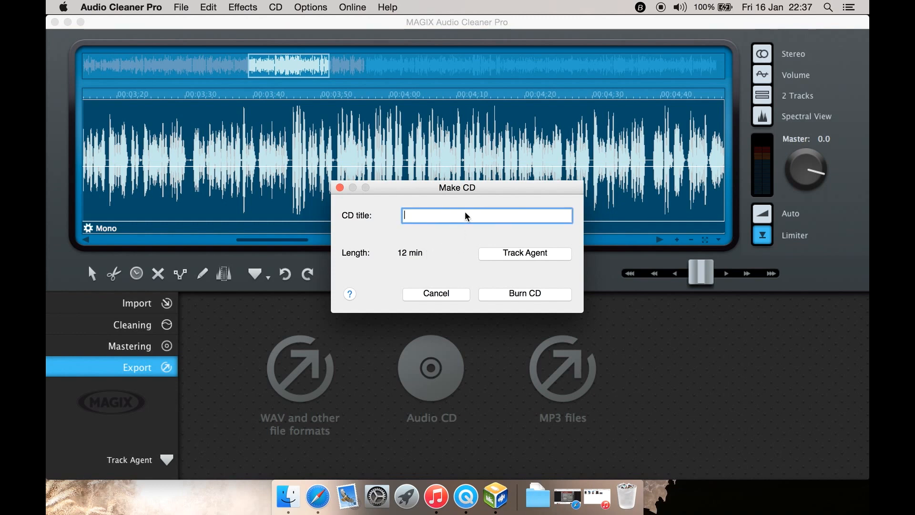
left_click(528, 252)
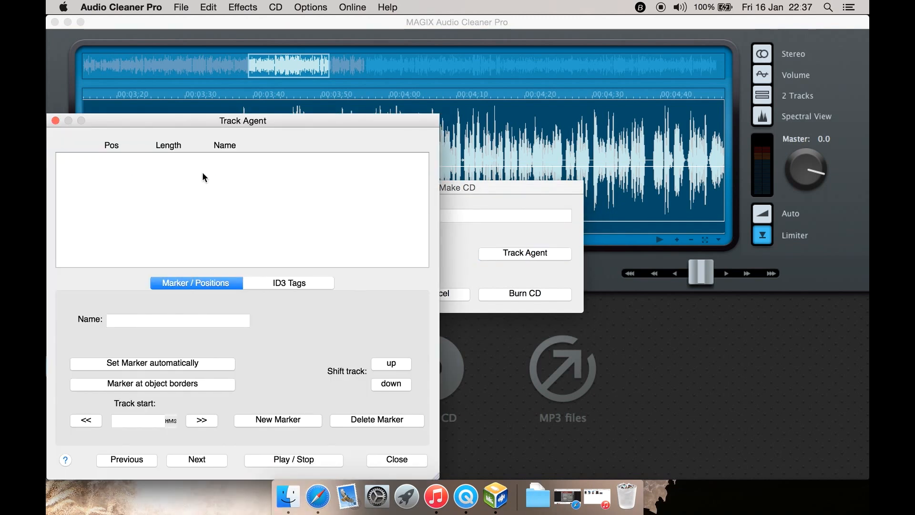
left_click(282, 287)
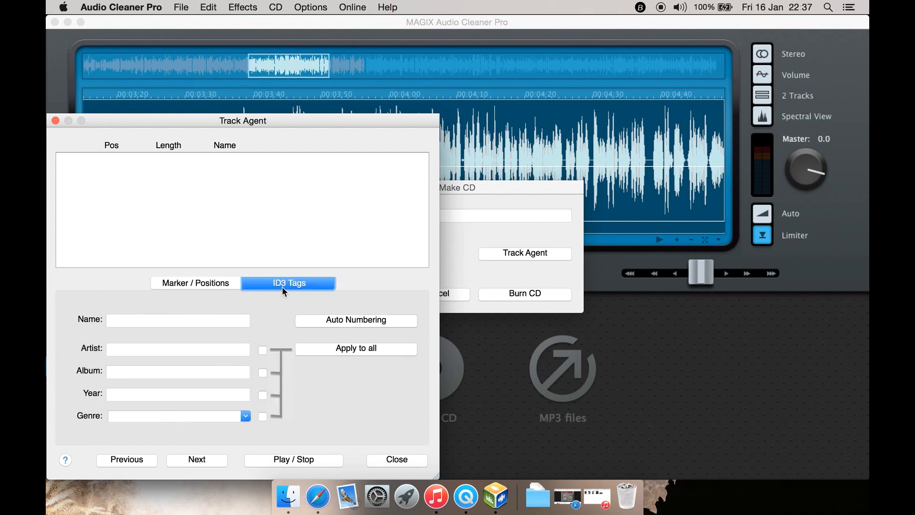
left_click(222, 284)
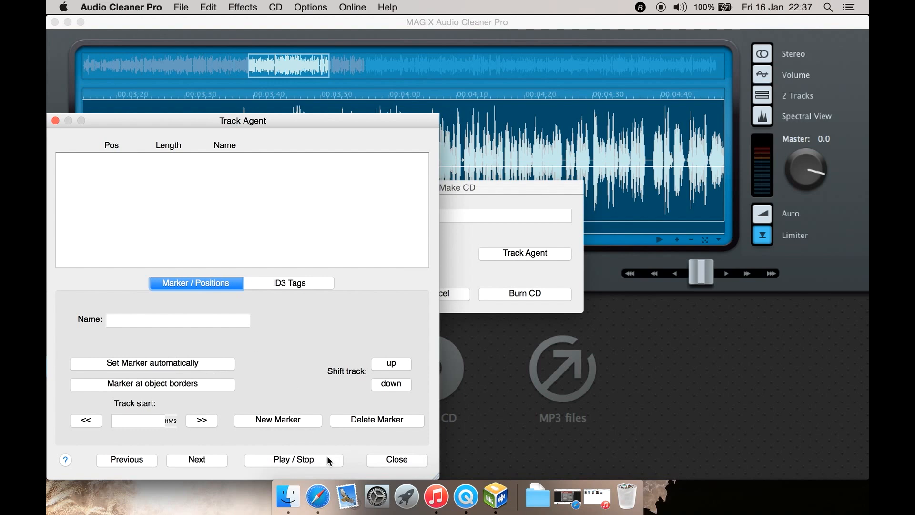